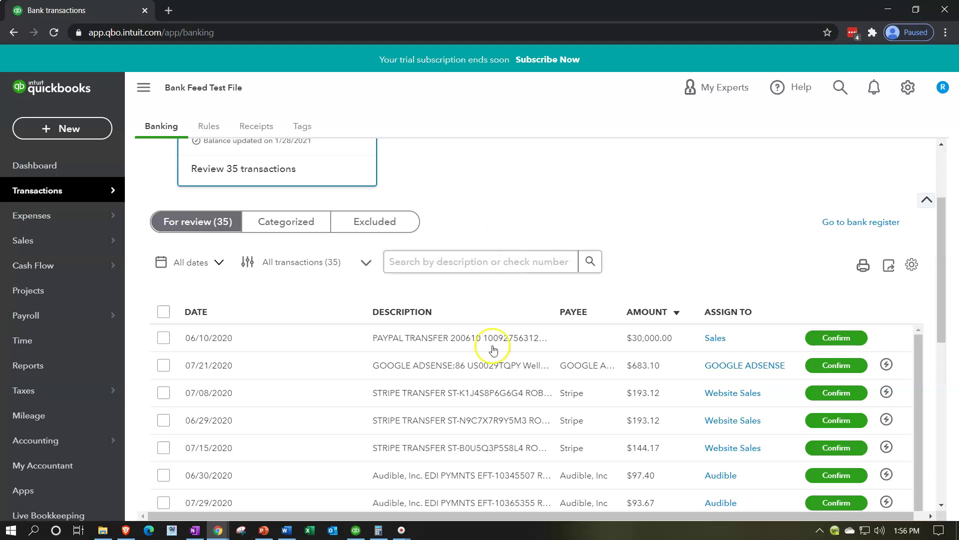
# Step: Bring the QuickBooks Desktop Get Great Guiters company file forward
pyautogui.click(358, 531)
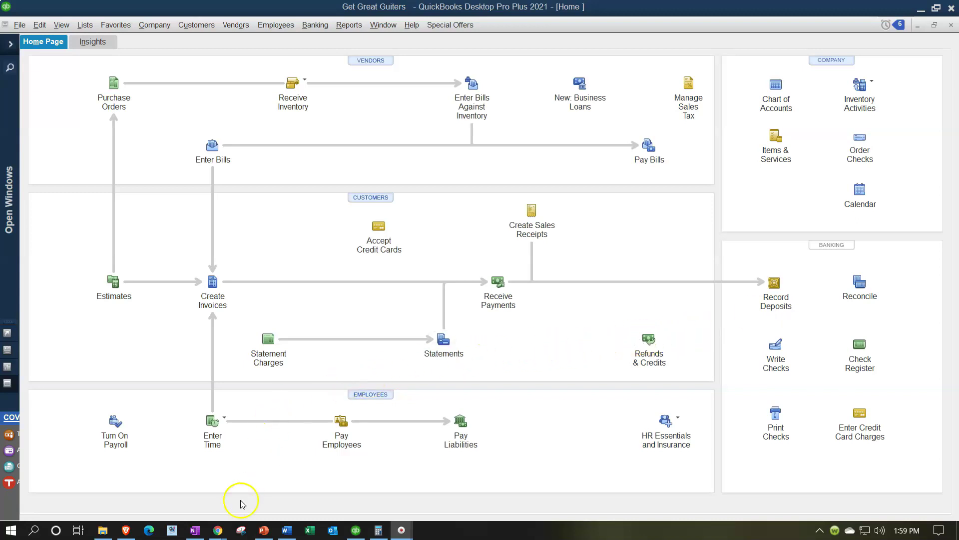
# Step: Duplicate the Bank transactions tab three times, then go to Reports in the third tab
pyautogui.moveTo(218, 529)
pyautogui.click(187, 493)
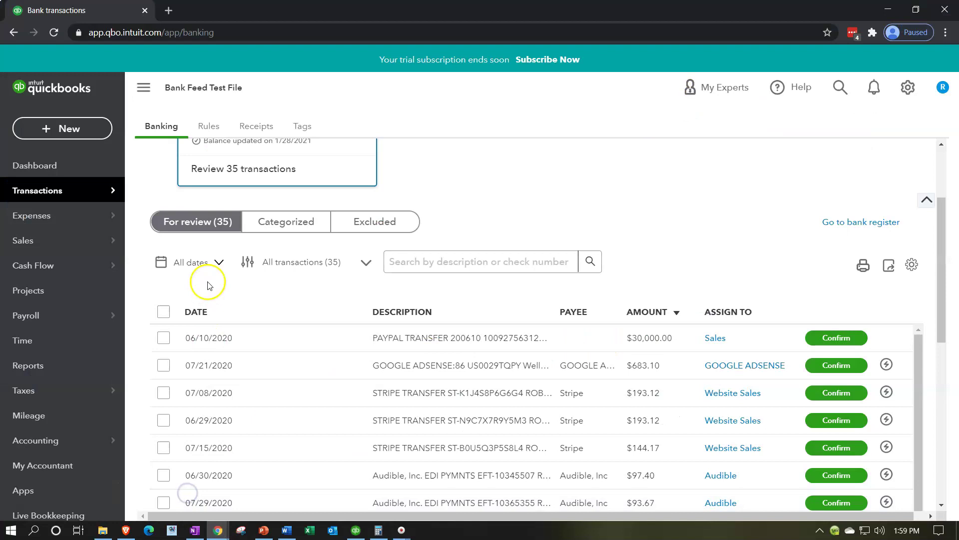
pyautogui.rightClick(101, 11)
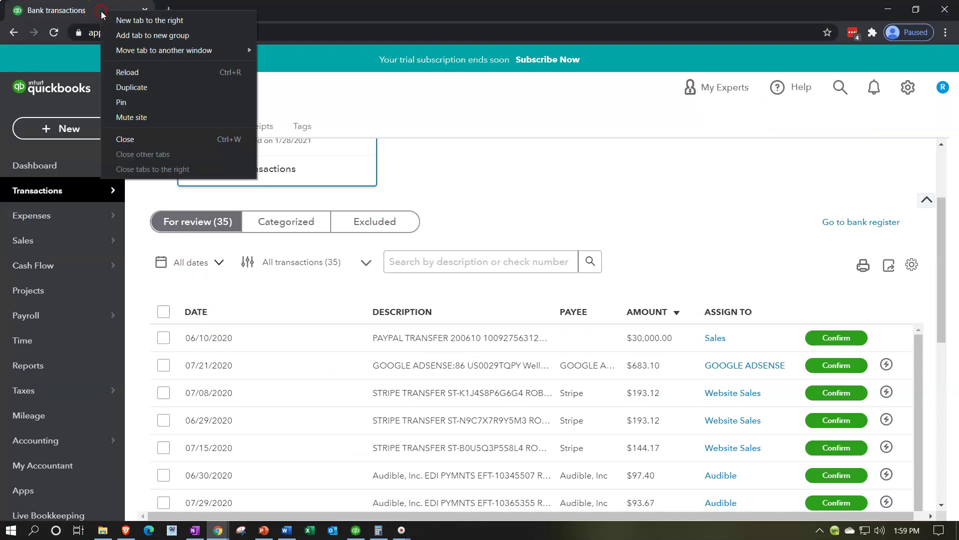
pyautogui.click(125, 86)
pyautogui.rightClick(226, 9)
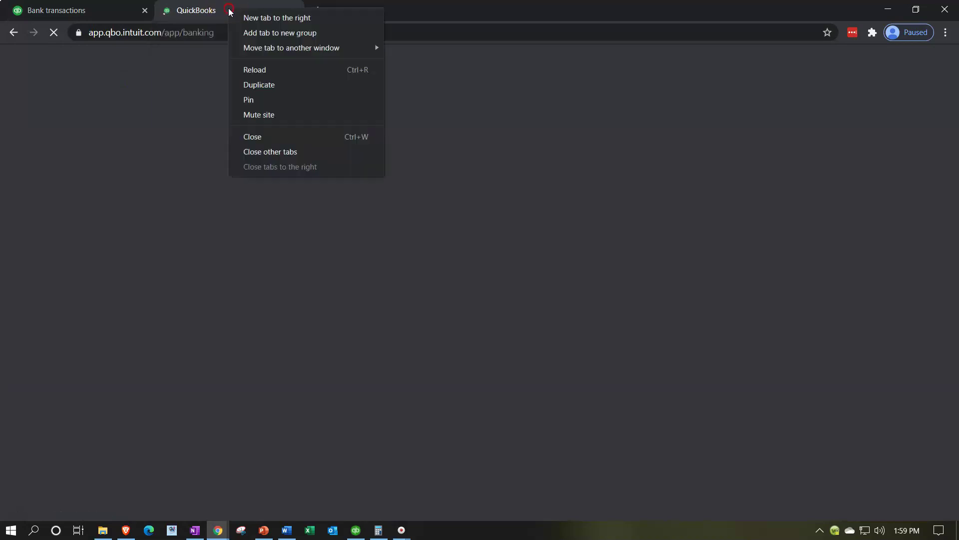
pyautogui.click(254, 83)
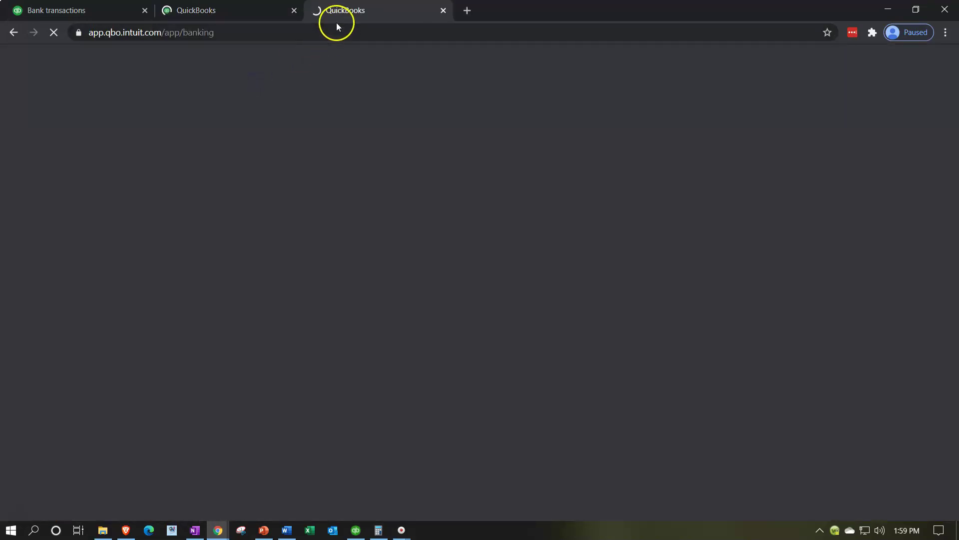
pyautogui.rightClick(346, 10)
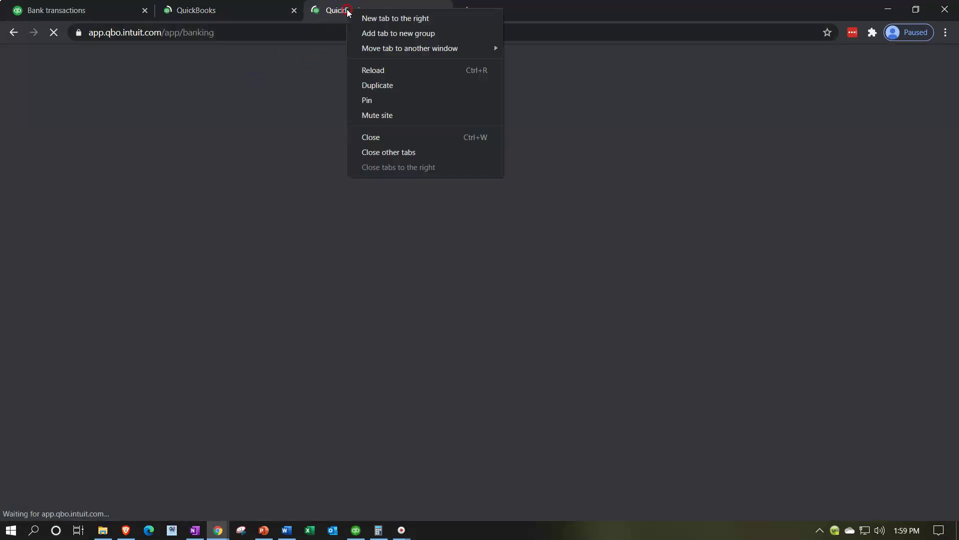
pyautogui.click(376, 84)
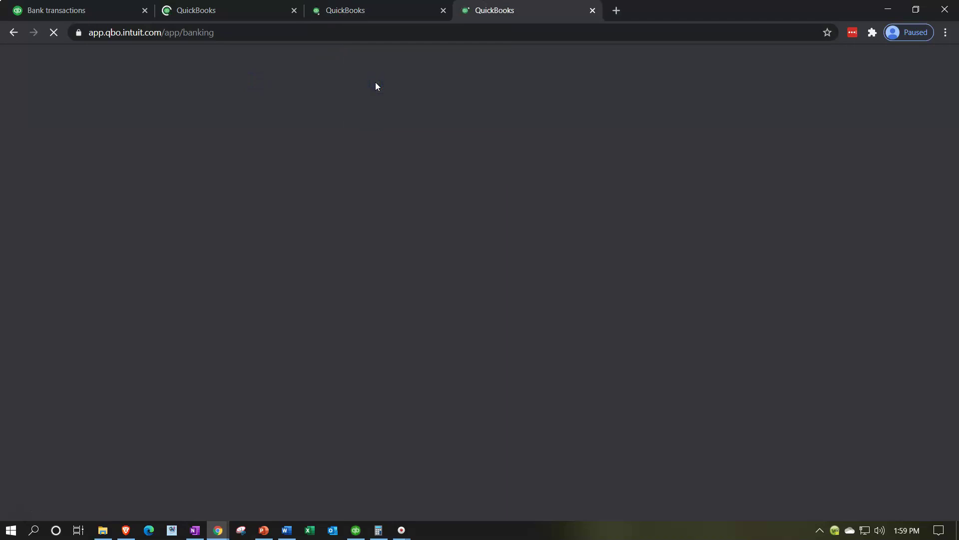
pyautogui.click(376, 14)
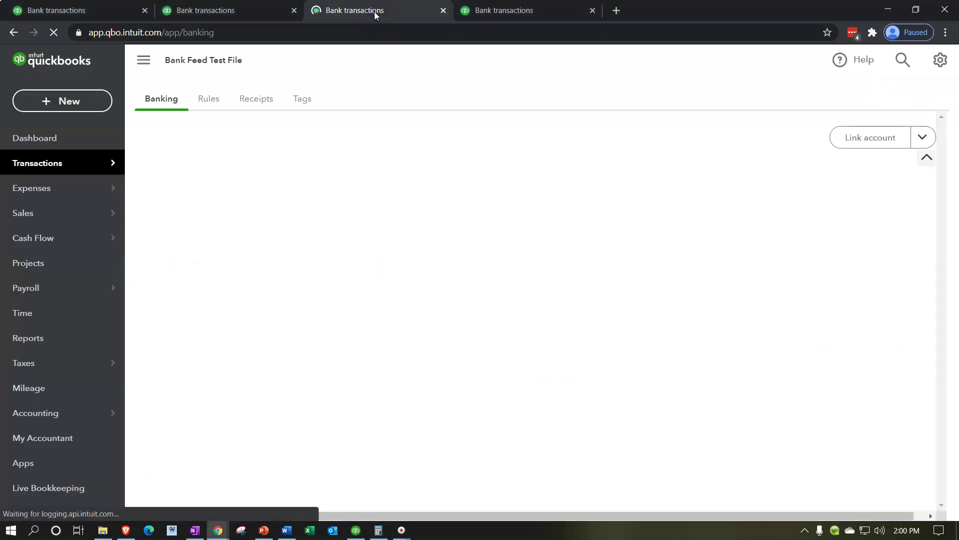
pyautogui.click(44, 342)
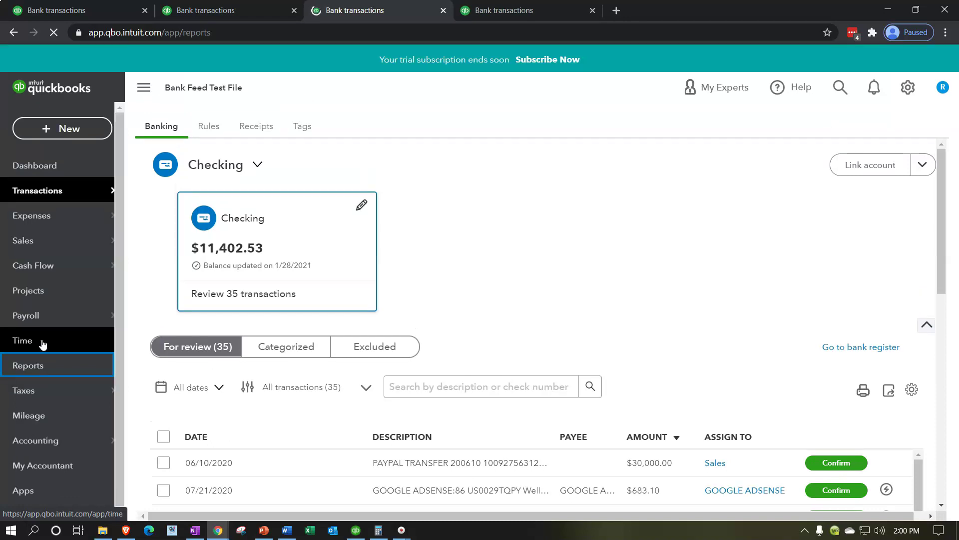
# Step: Run Profit and Loss for 01/01/2020–12/31/2020, hide the sidebar and zoom to 125%
pyautogui.click(463, 309)
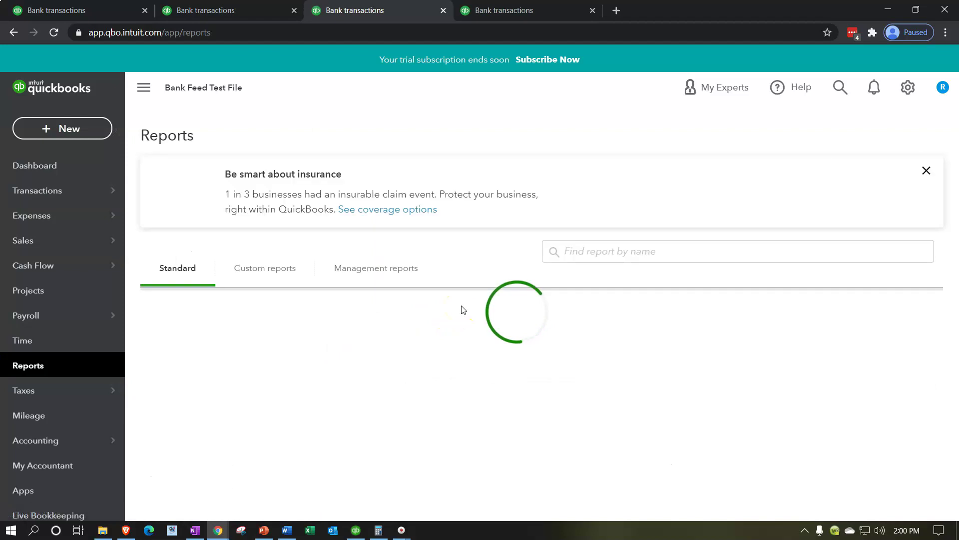
pyautogui.click(225, 410)
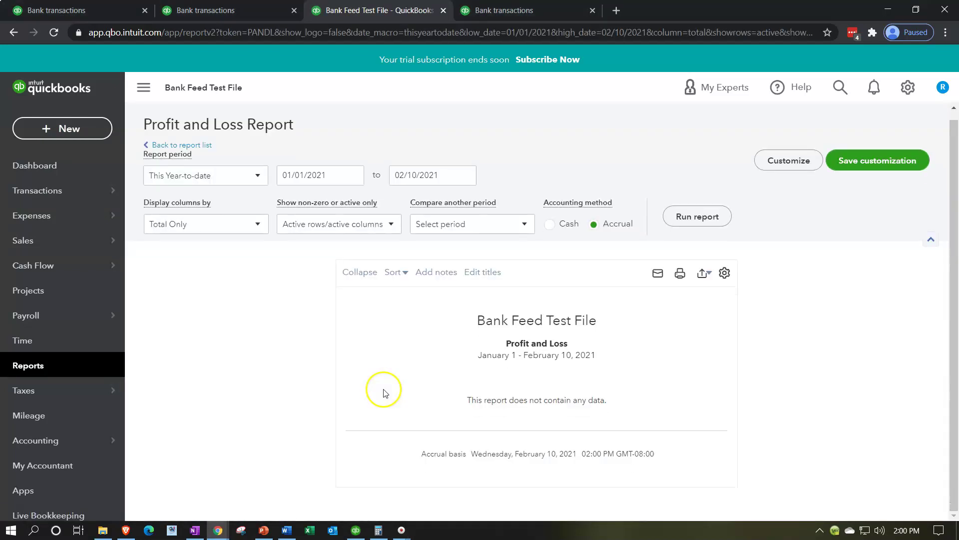
pyautogui.moveTo(329, 184); pyautogui.dragTo(205, 426)
pyautogui.write('0')
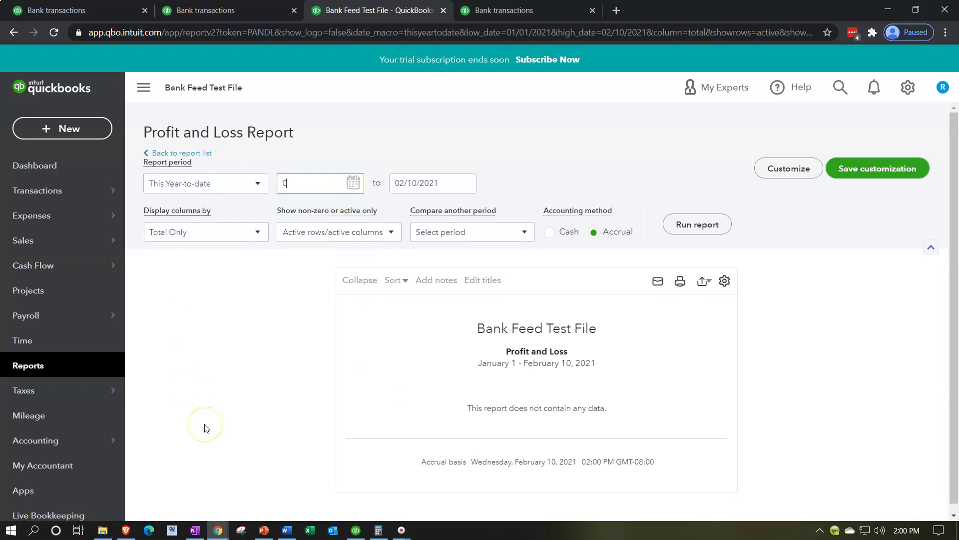
pyautogui.write('1/01/2020')
pyautogui.press('Tab')
pyautogui.write('12312020')
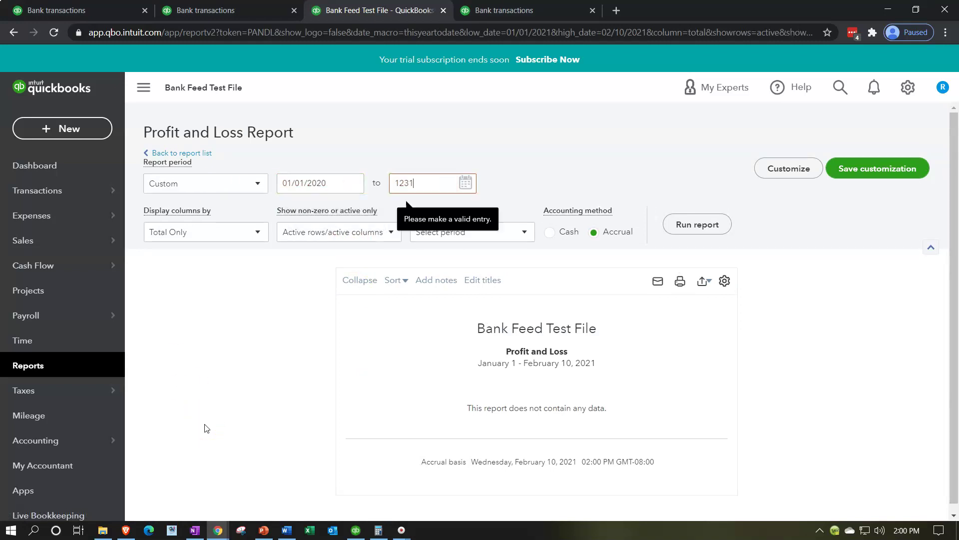
pyautogui.click(393, 384)
pyautogui.click(670, 228)
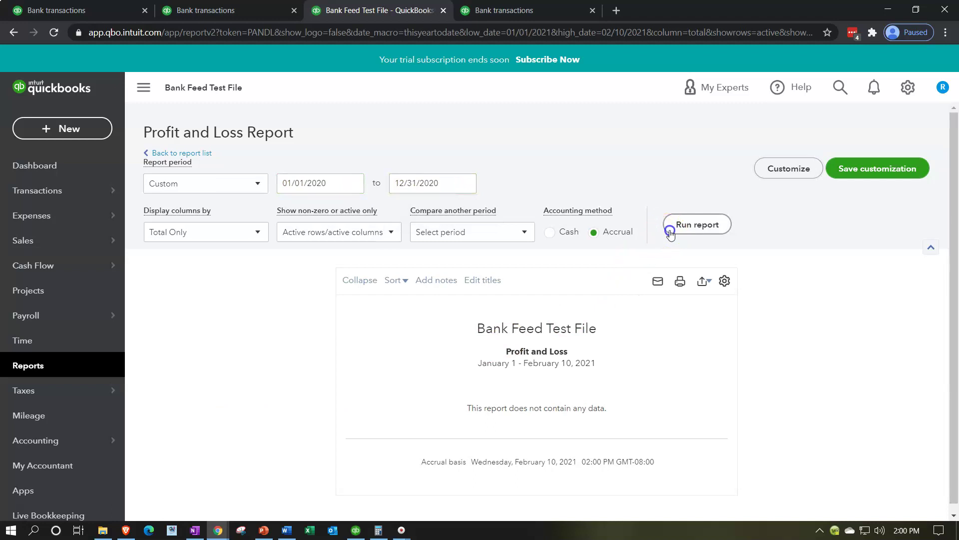
pyautogui.click(144, 88)
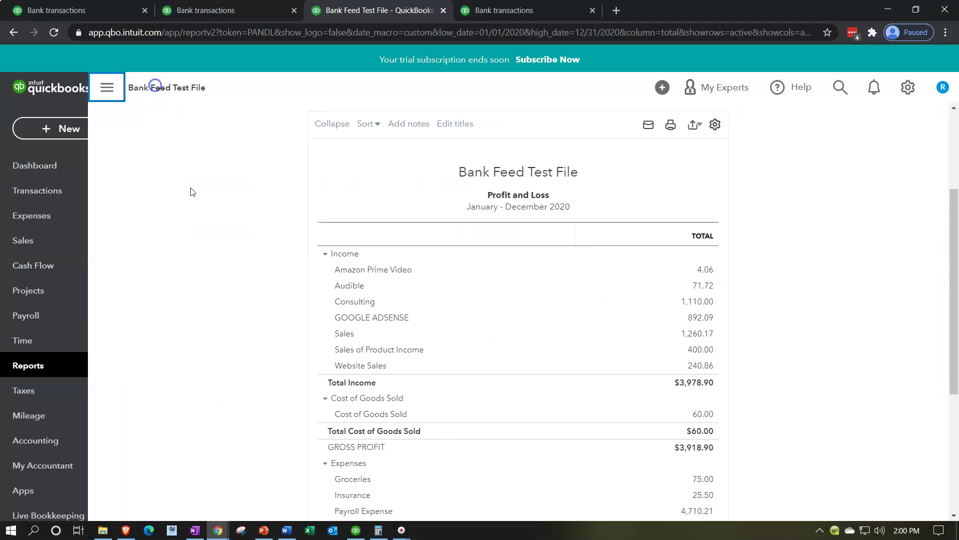
pyautogui.hotkey('ctrl', '+')
pyautogui.hotkey('ctrl', '+')
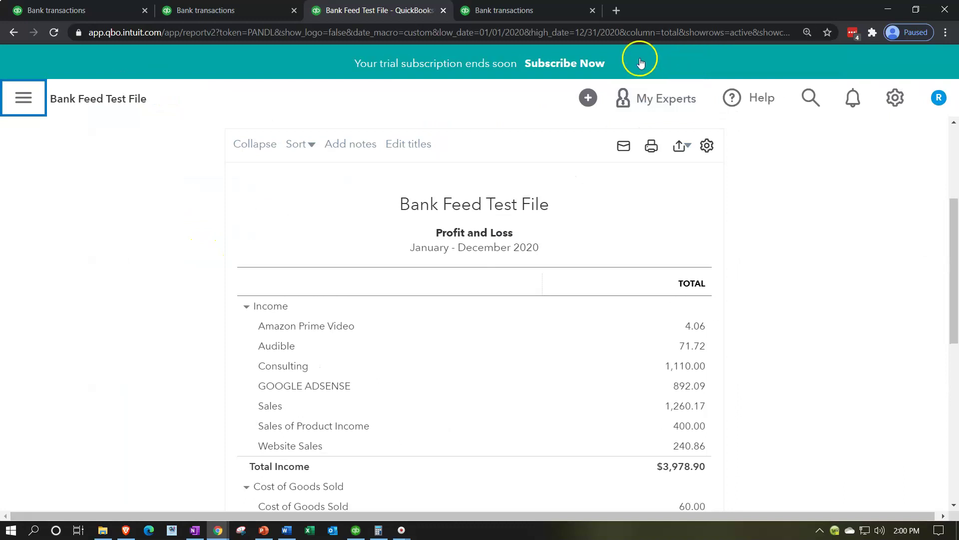
# Step: In the second tab, open the Balance Sheet report from Reports
pyautogui.click(240, 10)
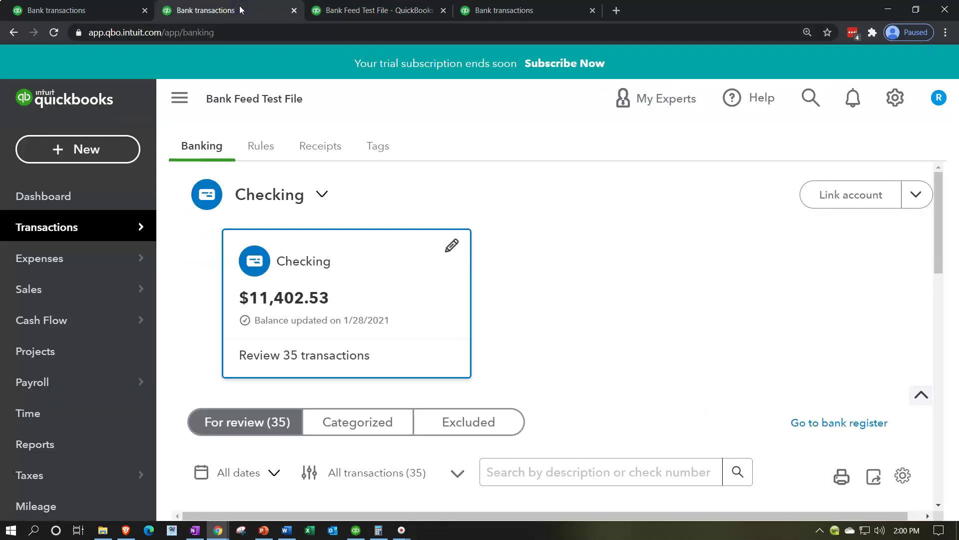
pyautogui.click(83, 445)
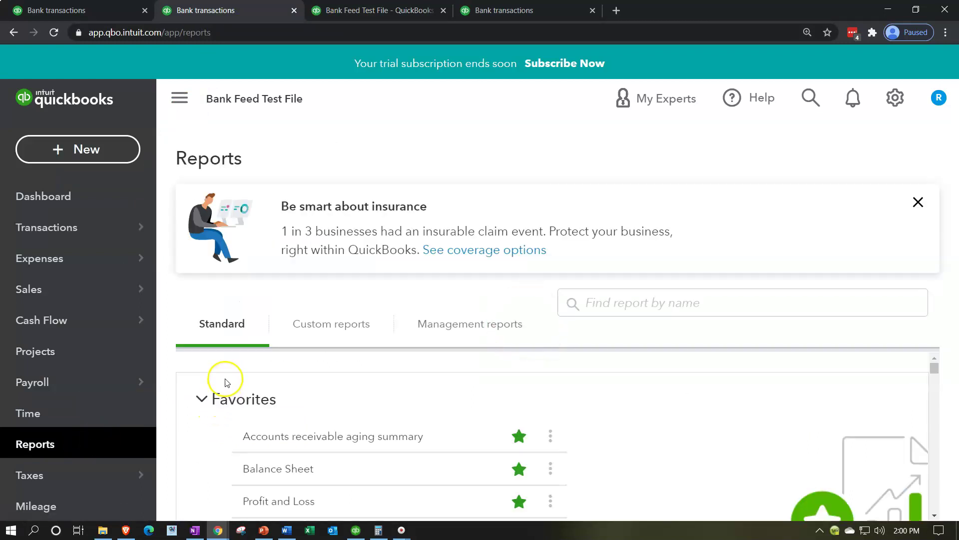
pyautogui.scroll(-1, 225, 382)
pyautogui.click(285, 406)
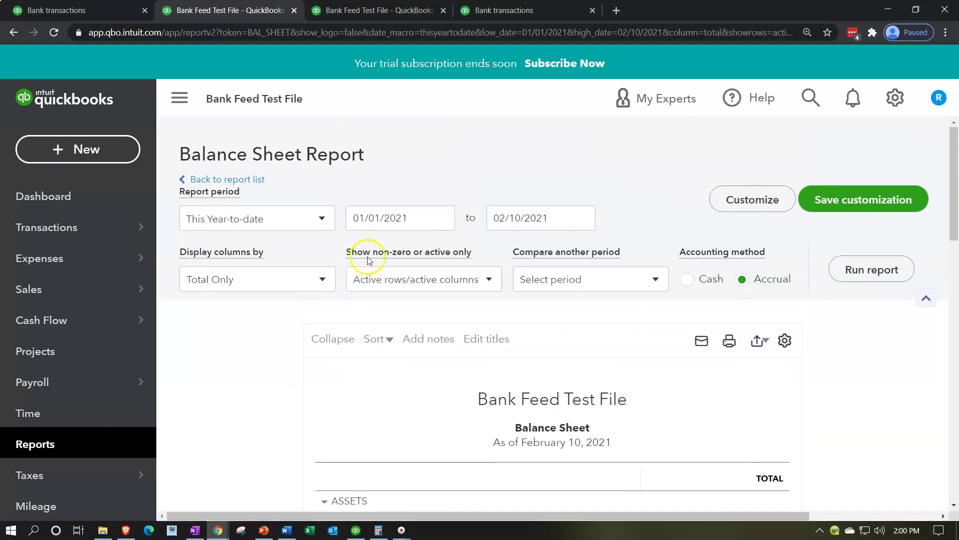
# Step: Run the Balance Sheet for 01/01/2020 to 12/31/2020 with the sidebar collapsed
pyautogui.click(385, 215)
pyautogui.hotkey('ctrl', 'a')
pyautogui.write('01/01/2020')
pyautogui.press('Tab')
pyautogui.write('12312020')
pyautogui.press('Tab')
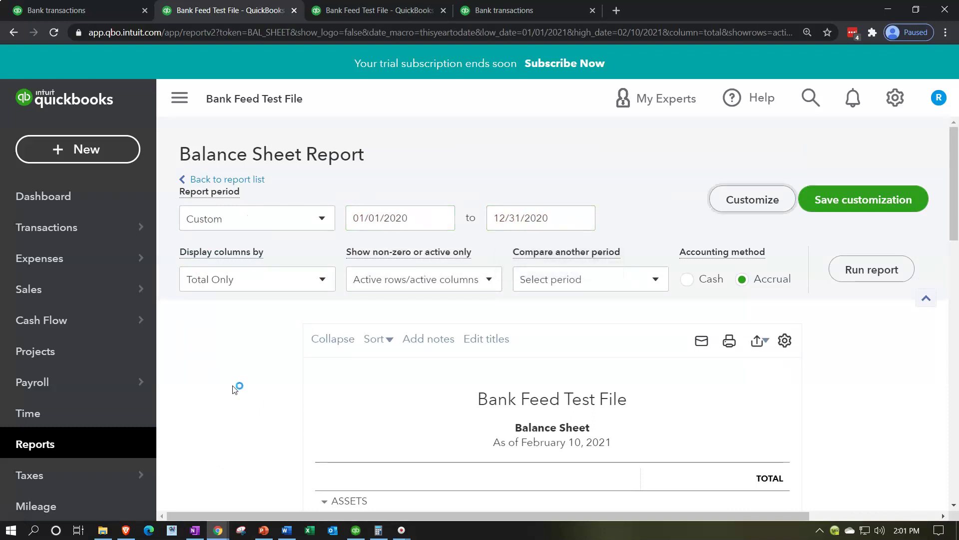
pyautogui.click(843, 273)
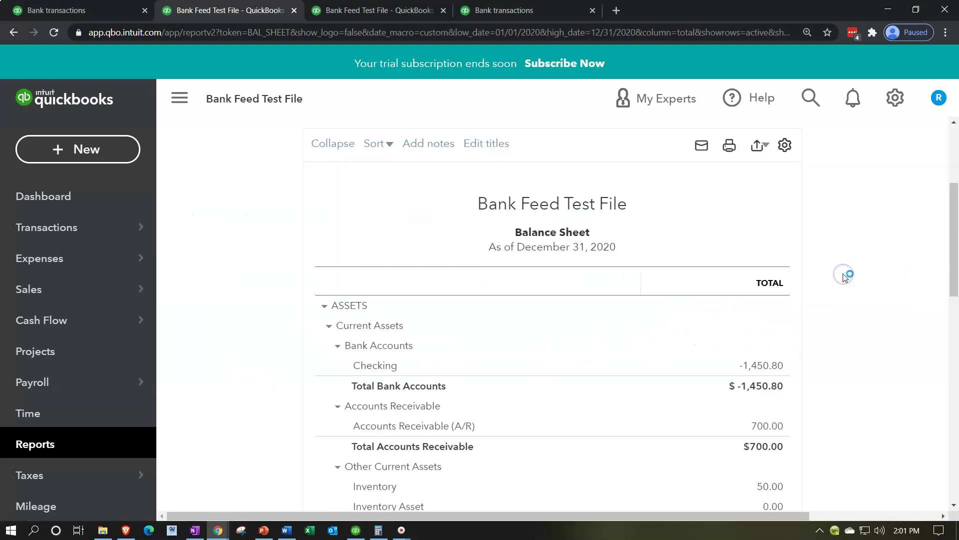
pyautogui.click(180, 98)
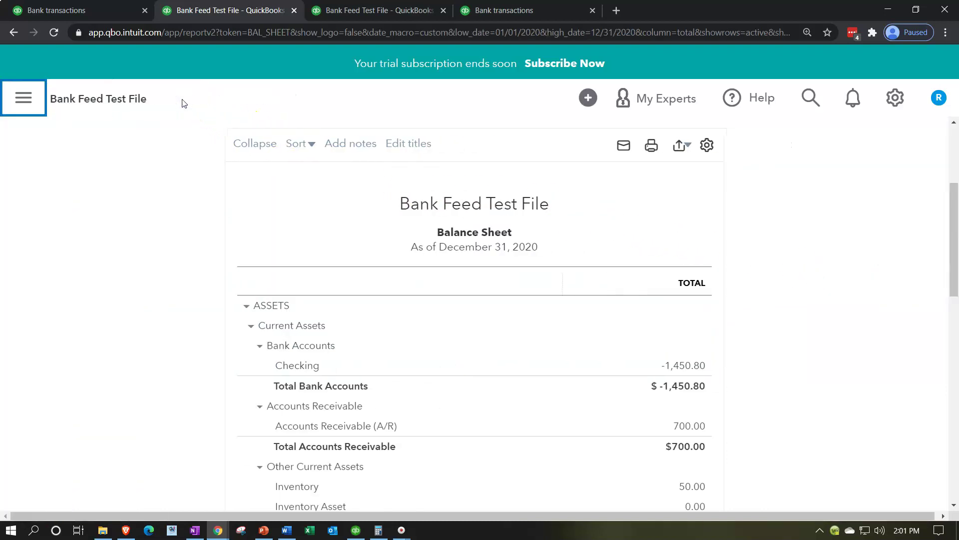
pyautogui.click(517, 12)
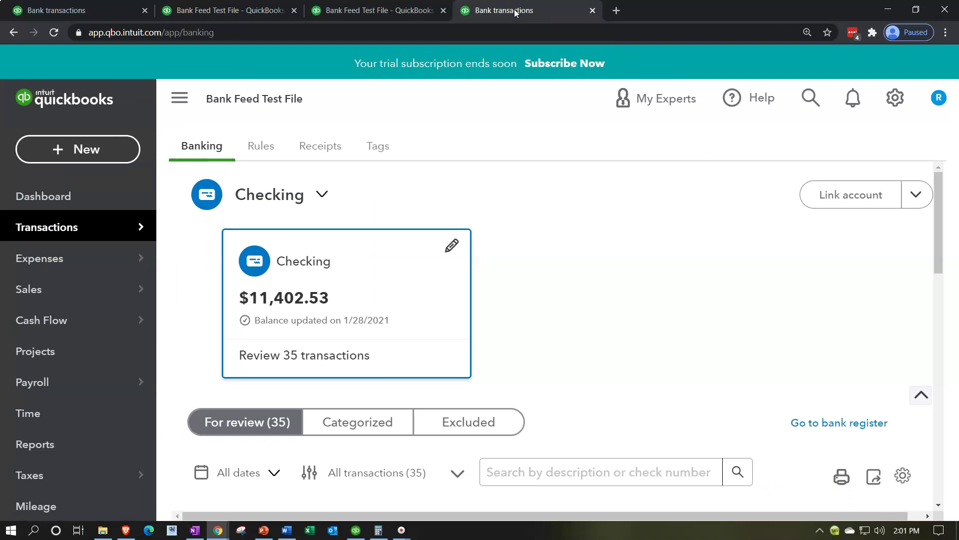
# Step: Start a new invoice and add Customer 20 as a new customer
pyautogui.hotkey('ctrl', '-')
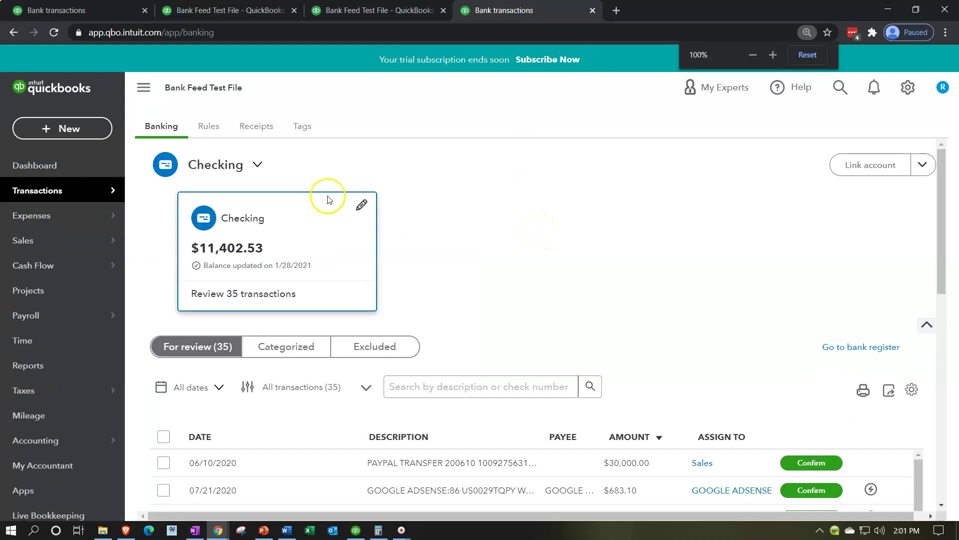
pyautogui.click(74, 131)
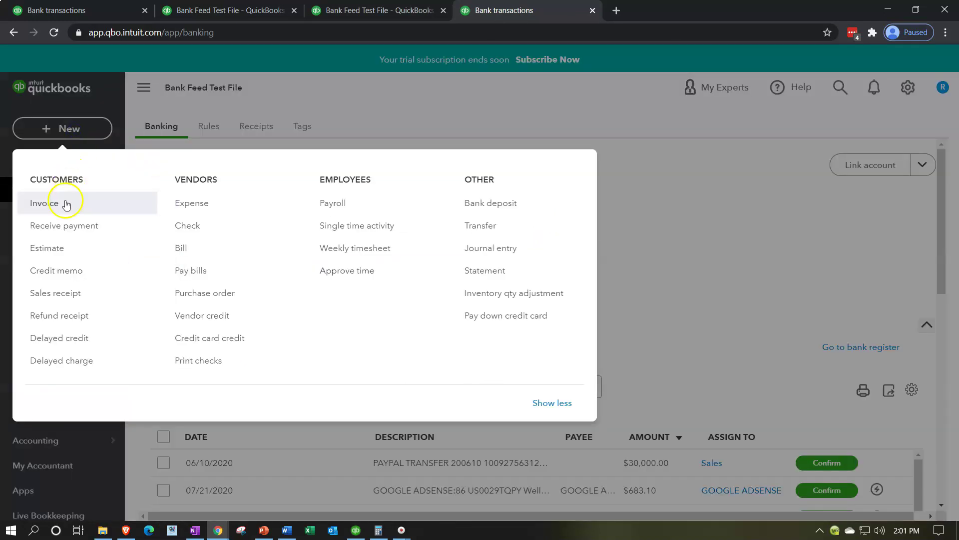
pyautogui.click(66, 203)
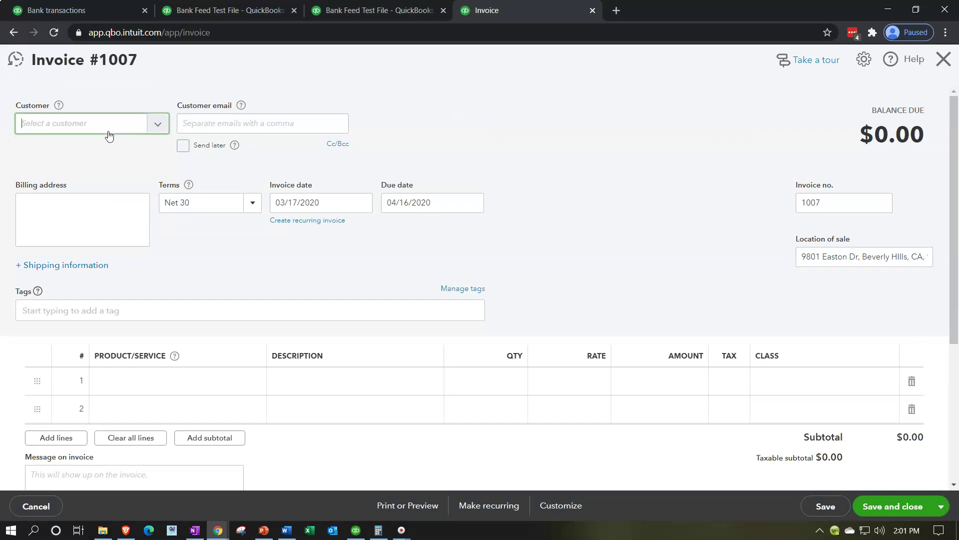
pyautogui.write('Customer 1')
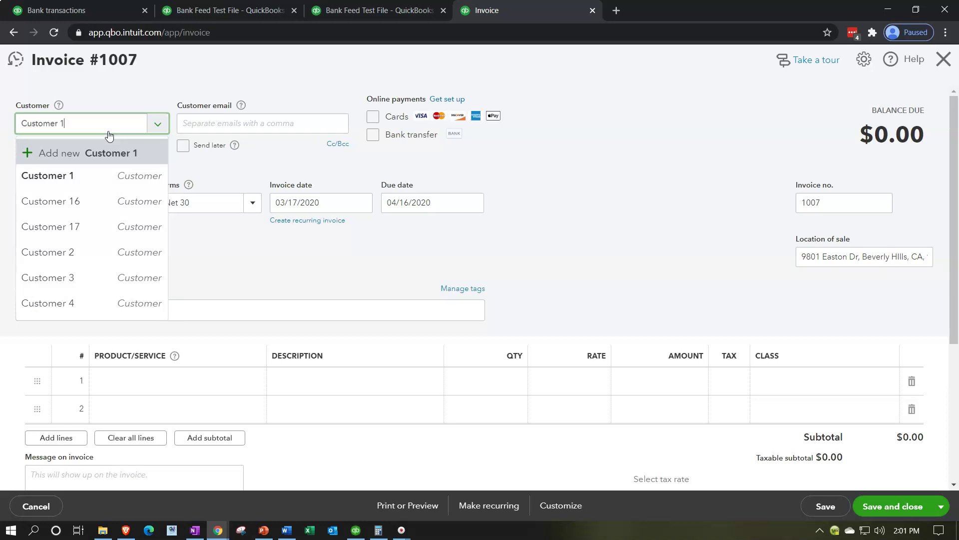
pyautogui.press('BackSpace')
pyautogui.write('2')
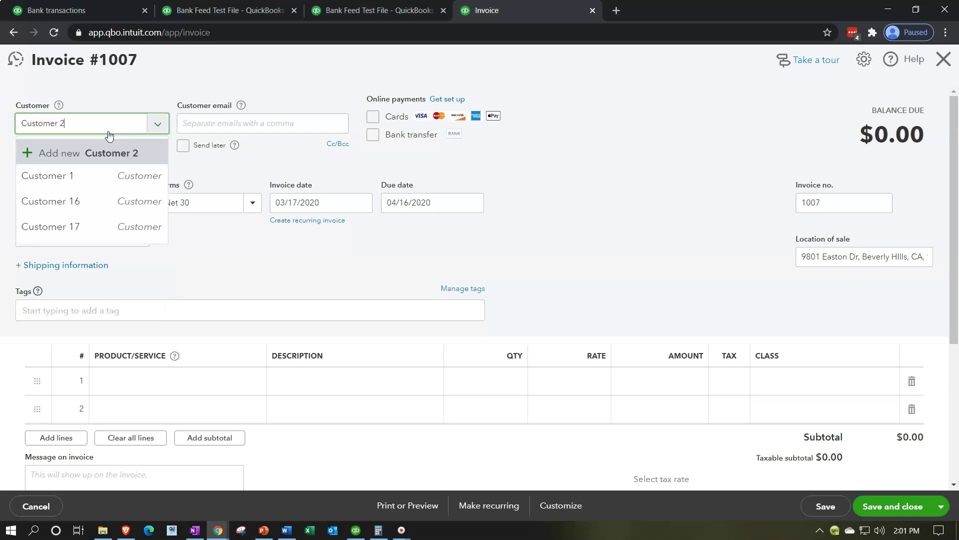
pyautogui.press('Tab')
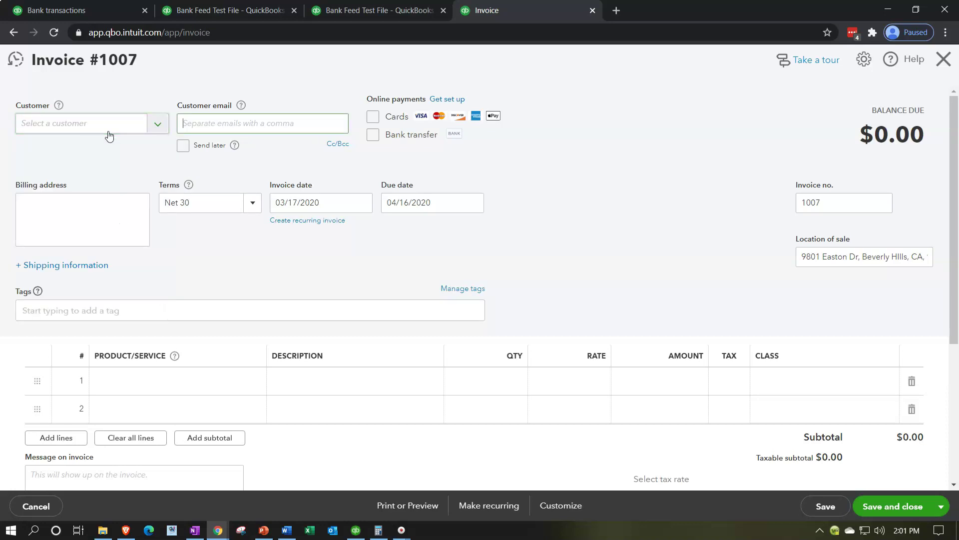
pyautogui.click(193, 233)
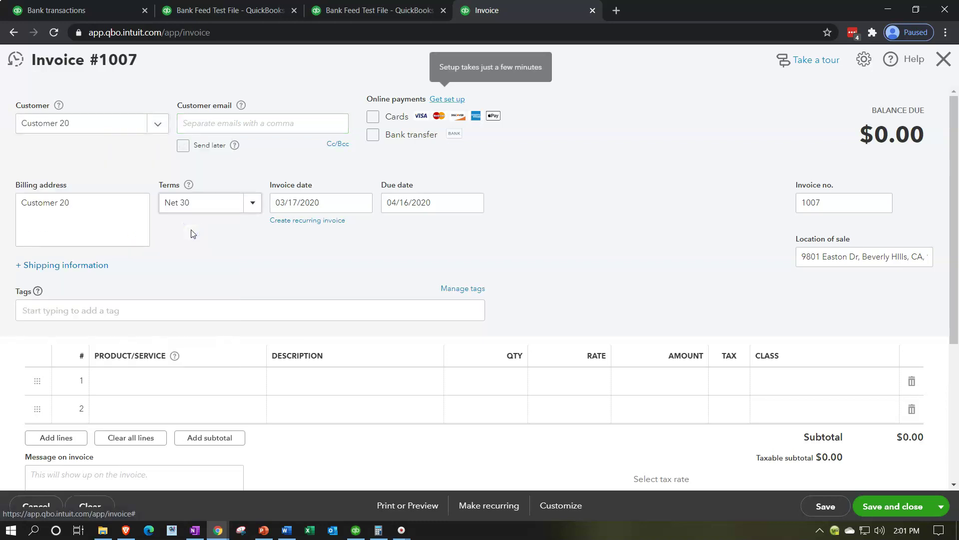
# Step: Date the invoice 04/01/2020 and begin typing 'Item' on the first line
pyautogui.click(345, 205)
pyautogui.moveTo(344, 206); pyautogui.dragTo(230, 206)
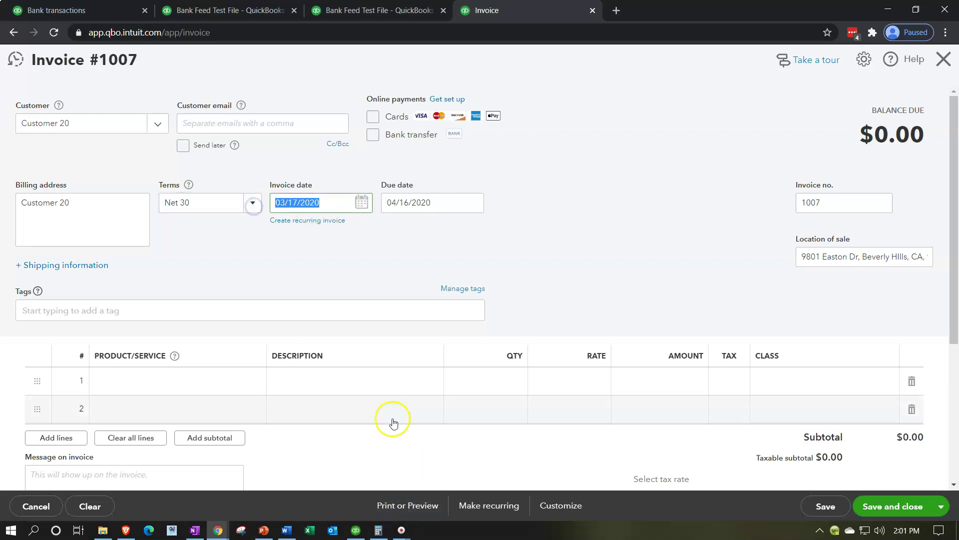
pyautogui.write('04/01/2020')
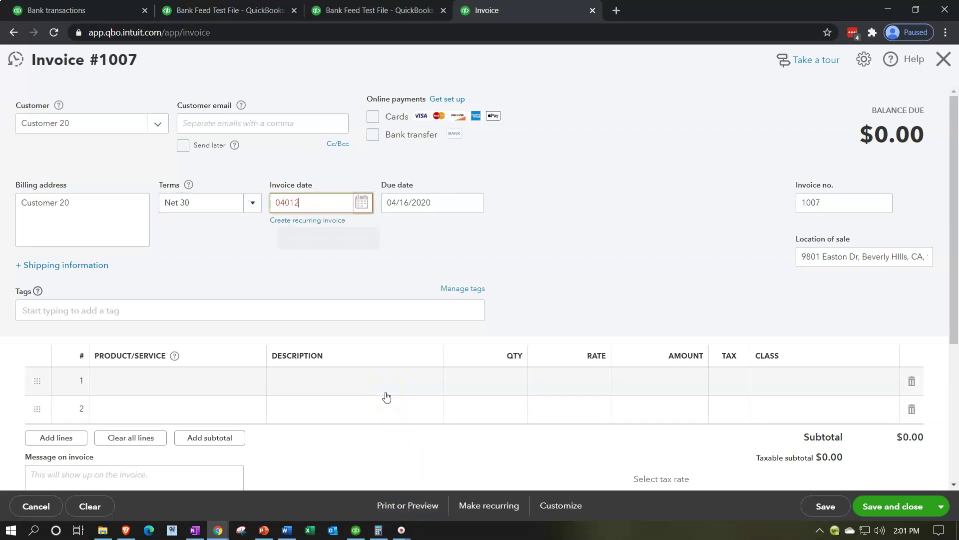
pyautogui.press('Tab')
pyautogui.press('Tab')
pyautogui.press('Tab')
pyautogui.press('Tab')
pyautogui.press('Tab')
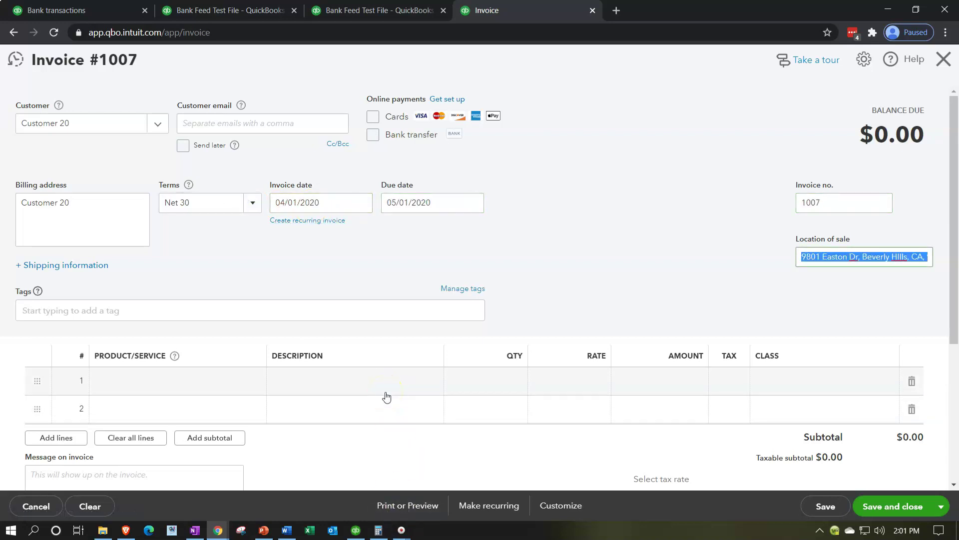
pyautogui.scroll(-1, 558, 276)
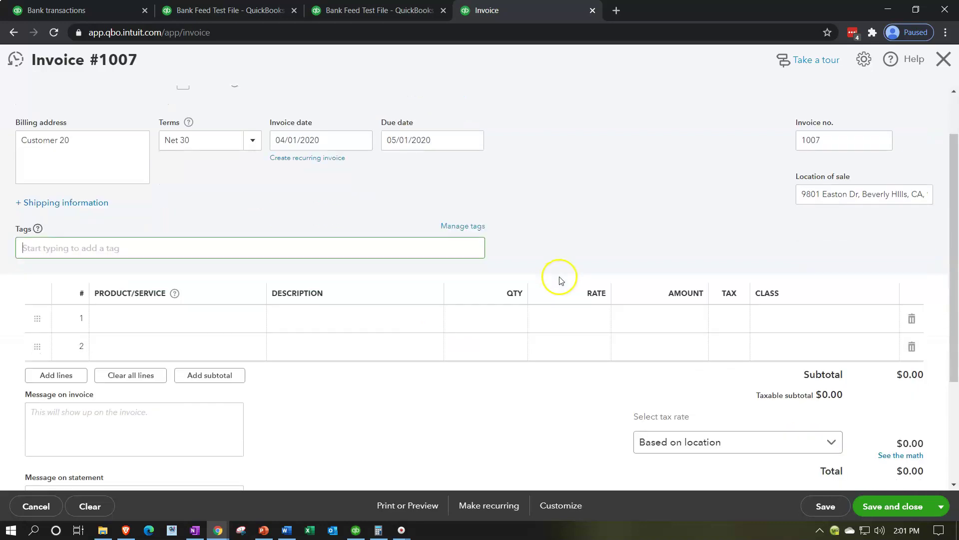
pyautogui.click(142, 323)
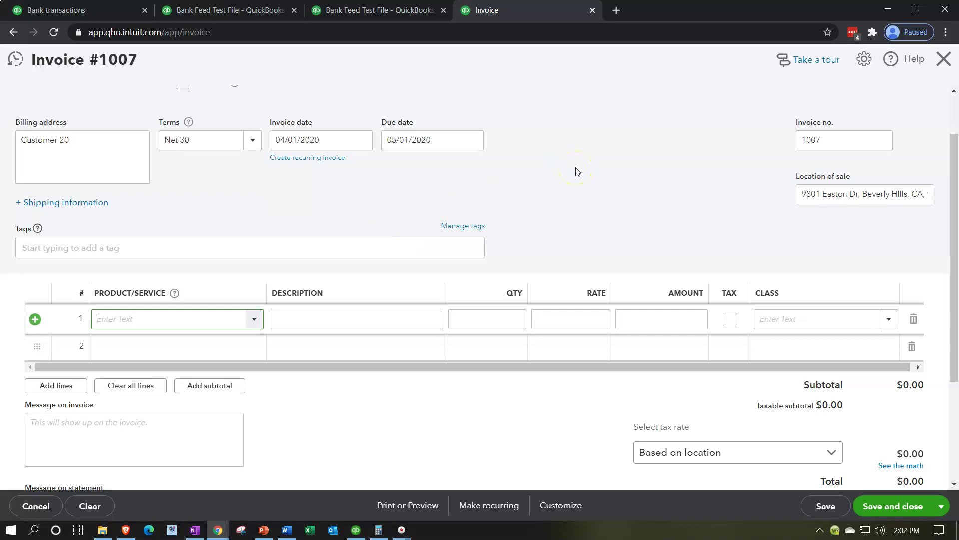
pyautogui.write('Item 20')
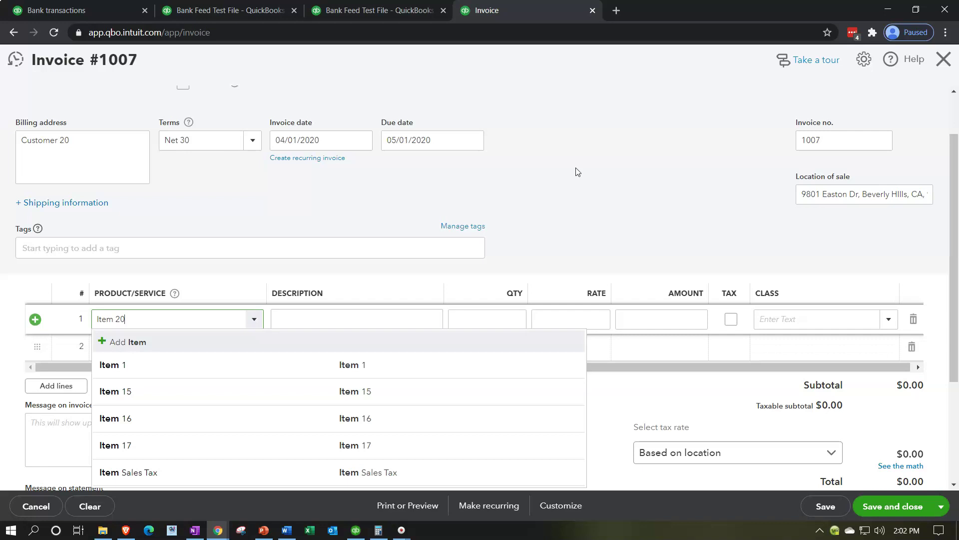
# Step: Create Item 20 as a nontaxable non-inventory product described 'Item 20'
pyautogui.press('Return')
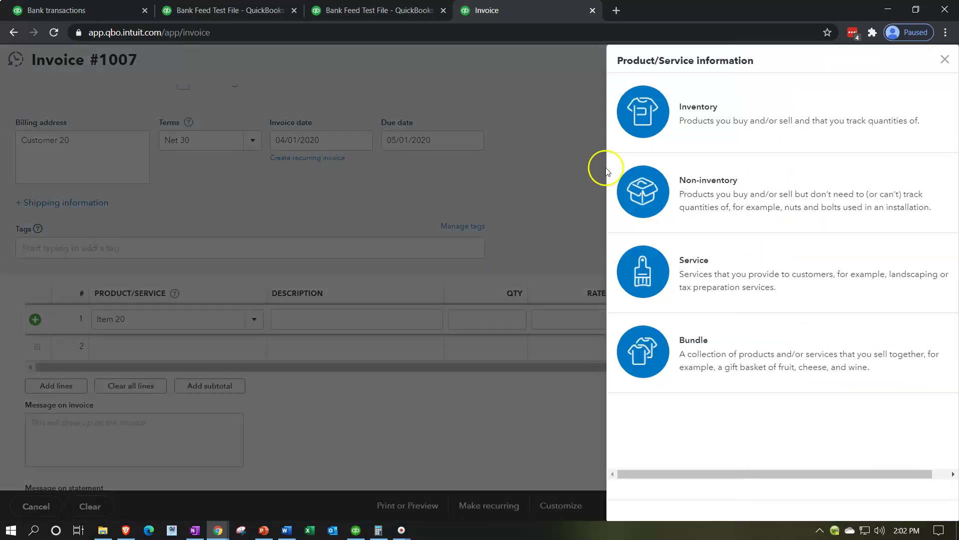
pyautogui.click(772, 199)
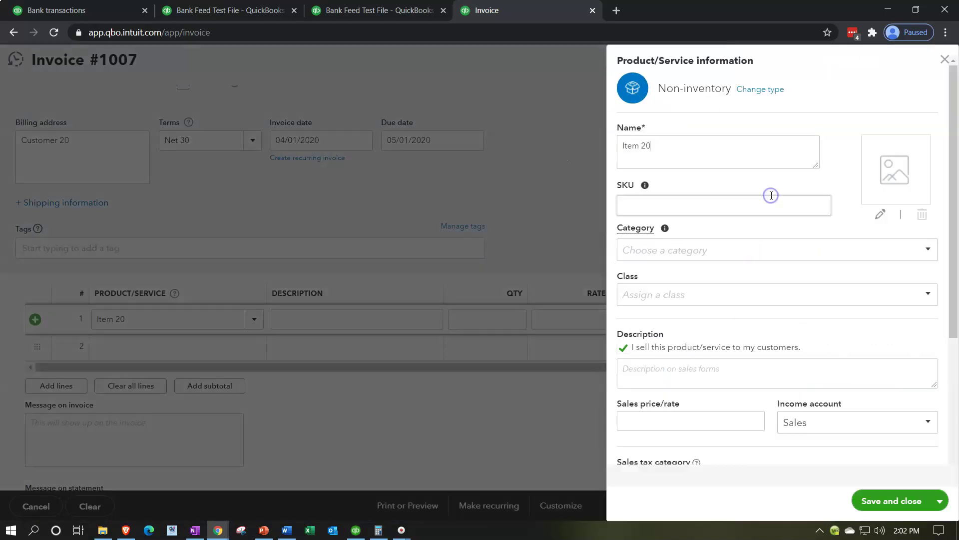
pyautogui.moveTo(671, 160); pyautogui.dragTo(611, 145)
pyautogui.hotkey('ctrl', 'c')
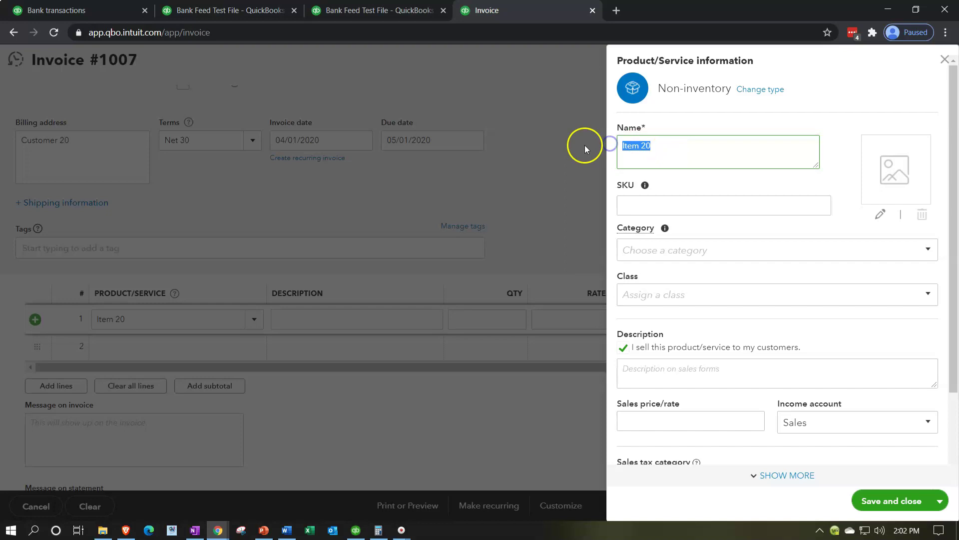
pyautogui.click(669, 367)
pyautogui.hotkey('ctrl', 'v')
pyautogui.scroll(-2, 670, 367)
pyautogui.click(700, 382)
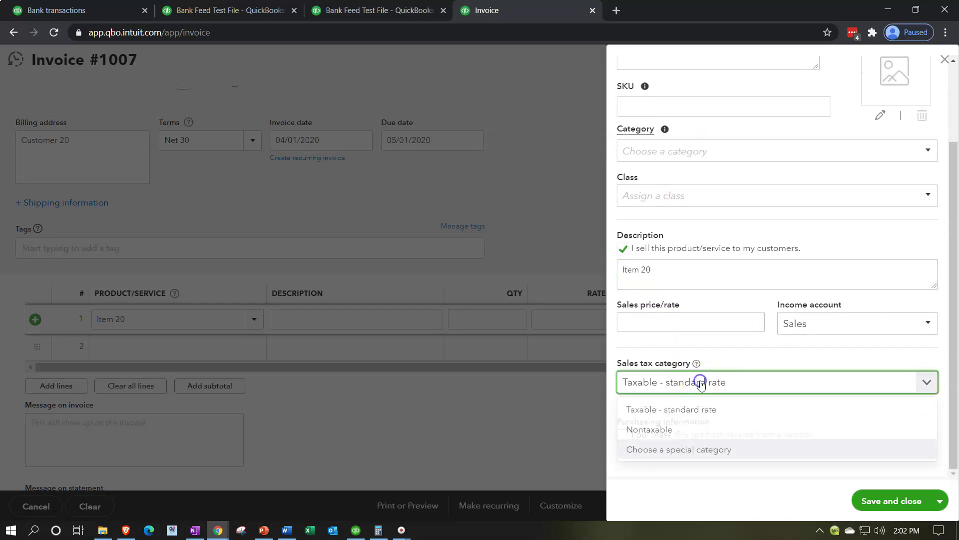
pyautogui.click(696, 429)
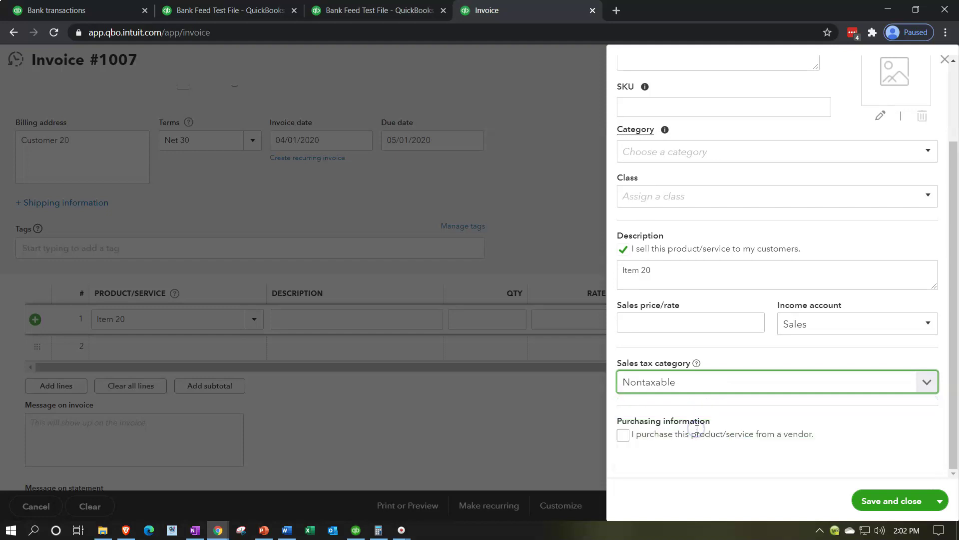
pyautogui.click(867, 498)
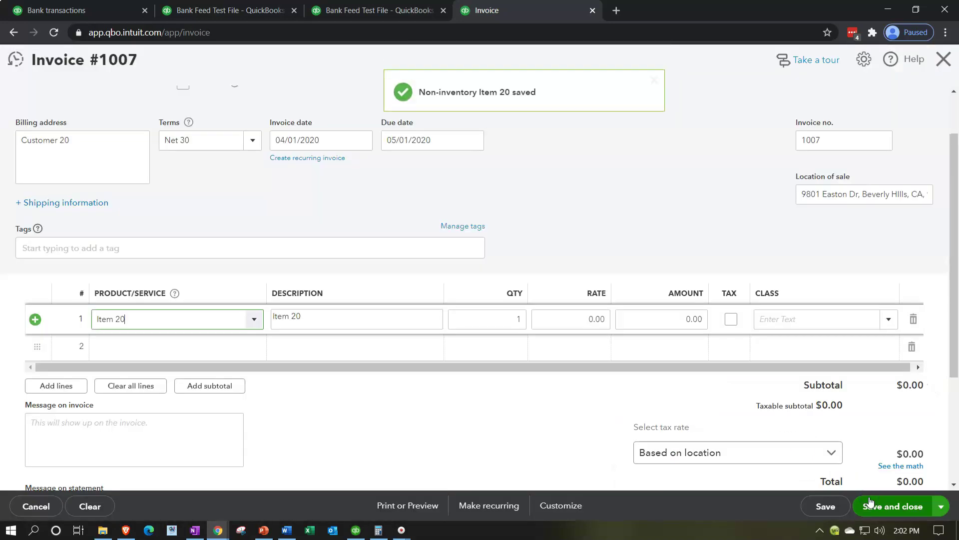
# Step: Bill Item 20 at a rate of 100 on the first invoice line
pyautogui.press('Tab')
pyautogui.press('Tab')
pyautogui.press('Tab')
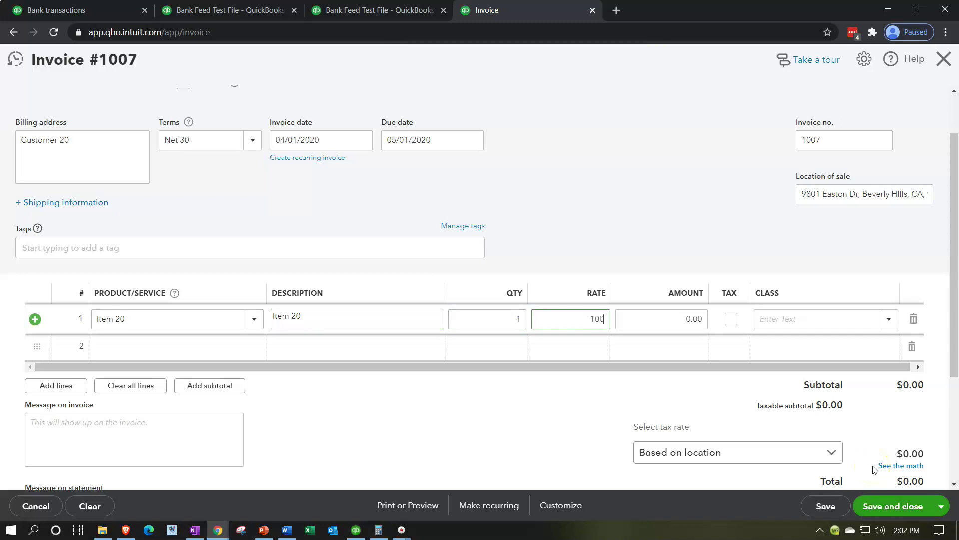
pyautogui.write('100')
pyautogui.press('Tab')
pyautogui.press('Tab')
pyautogui.press('Tab')
pyautogui.press('Tab')
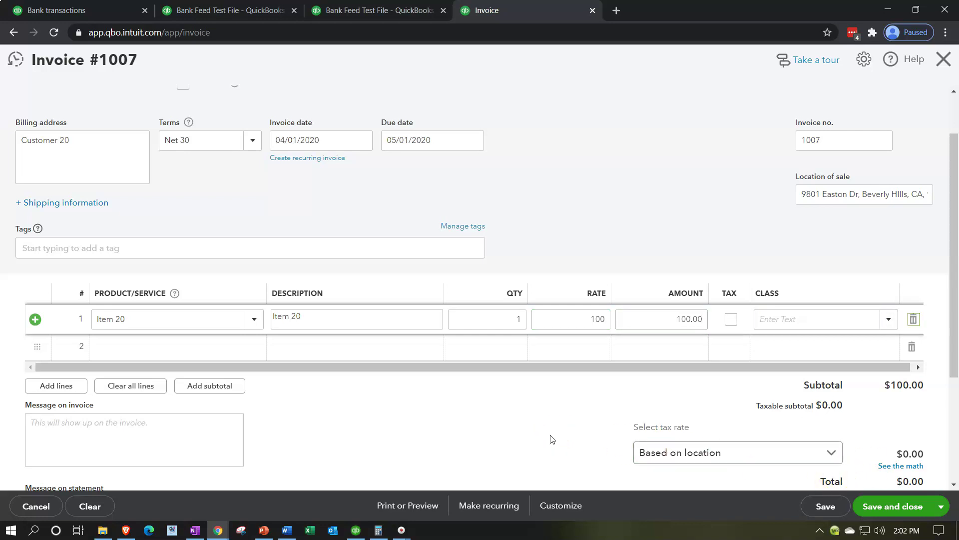
pyautogui.scroll(-1, 552, 439)
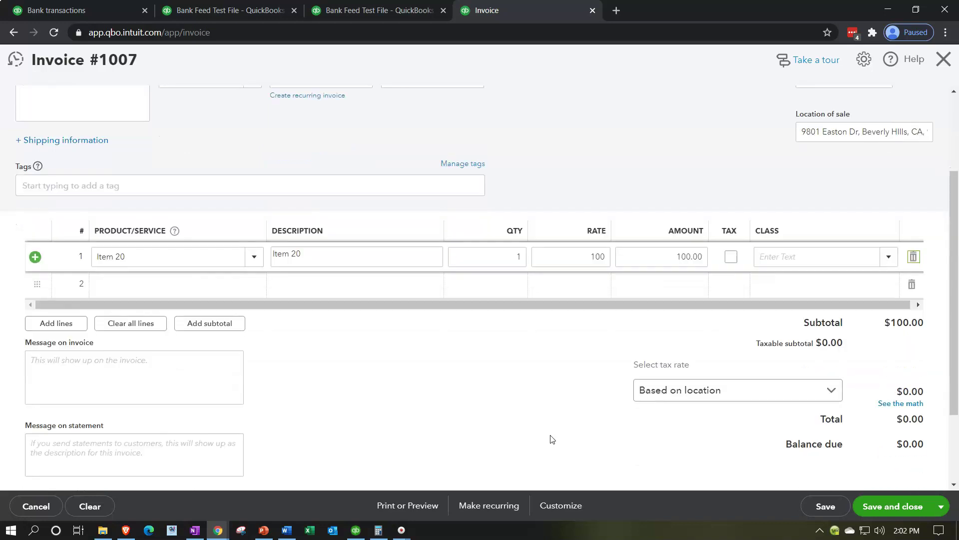
pyautogui.click(425, 285)
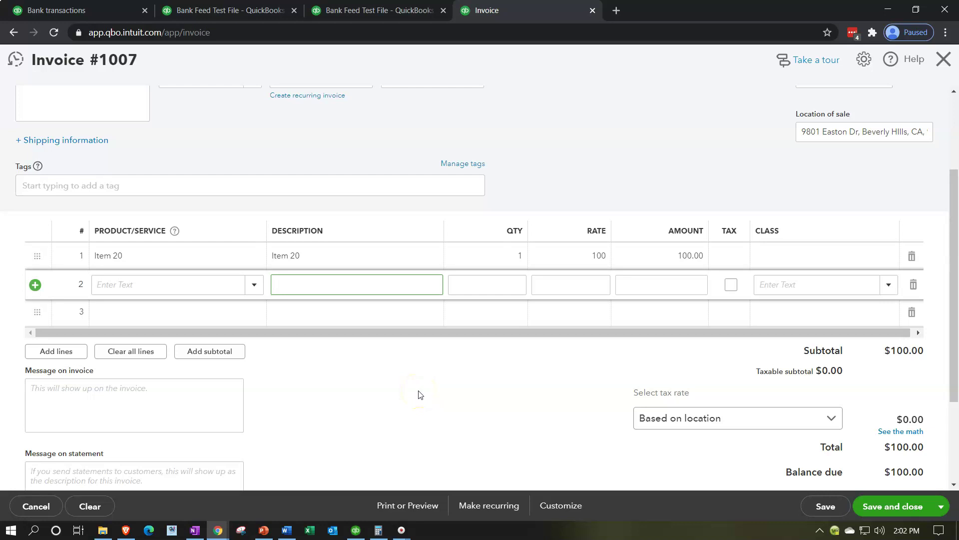
pyautogui.scroll(1, 418, 394)
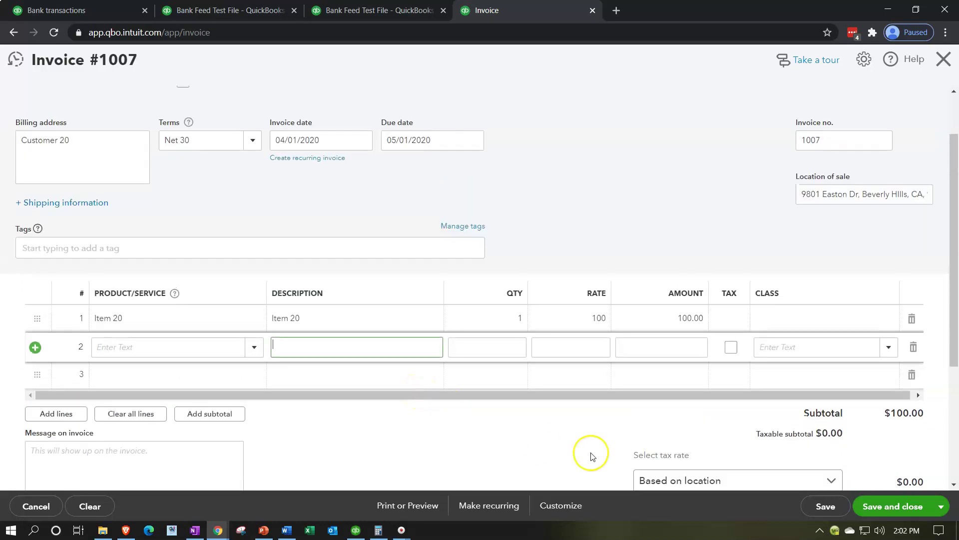
pyautogui.click(942, 508)
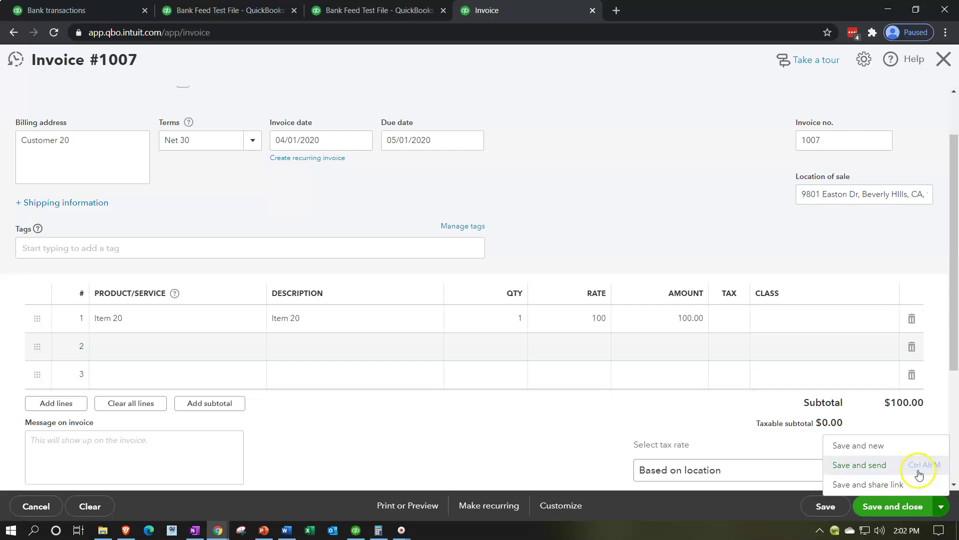
# Step: Save invoice #1007 and start invoice #1008 for new customer Customer 21
pyautogui.click(876, 455)
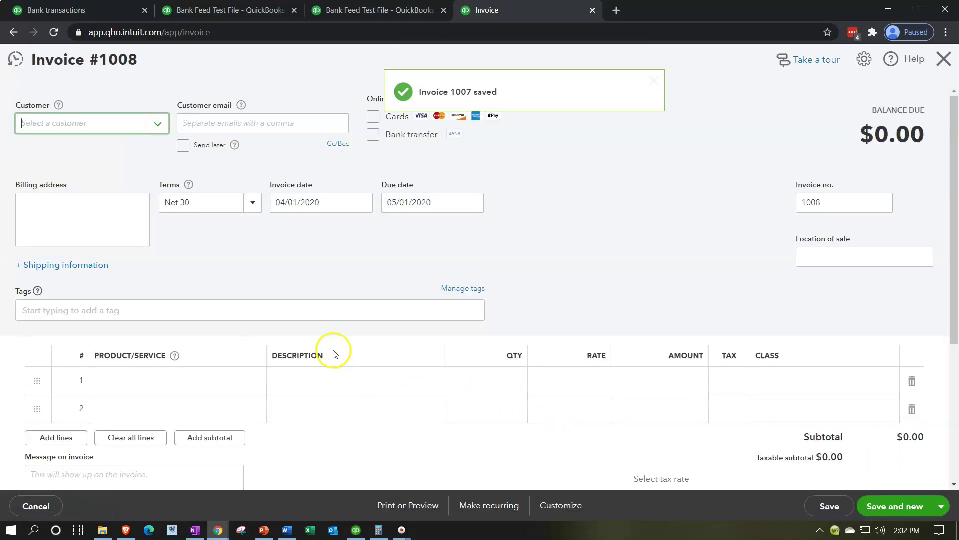
pyautogui.click(81, 123)
pyautogui.write('Customer ')
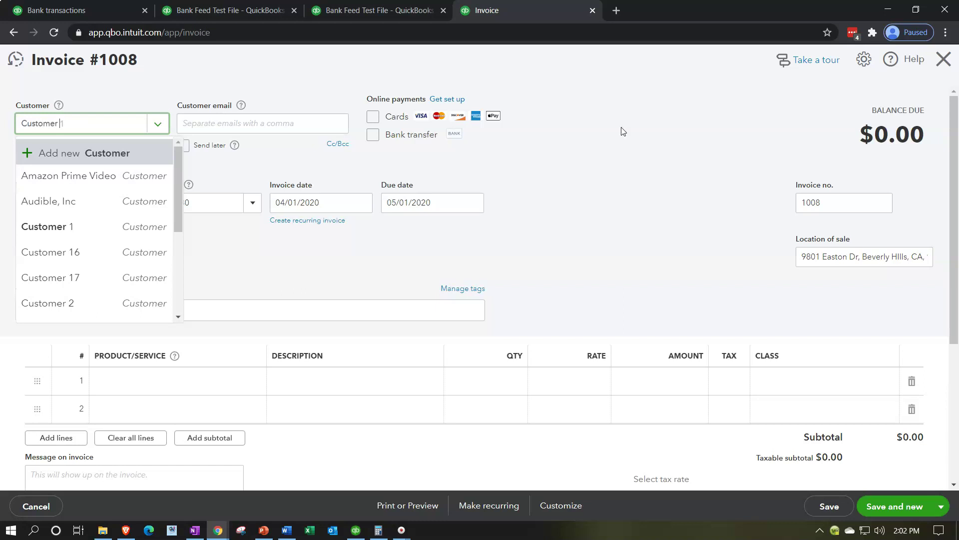
pyautogui.write('21')
pyautogui.press('Return')
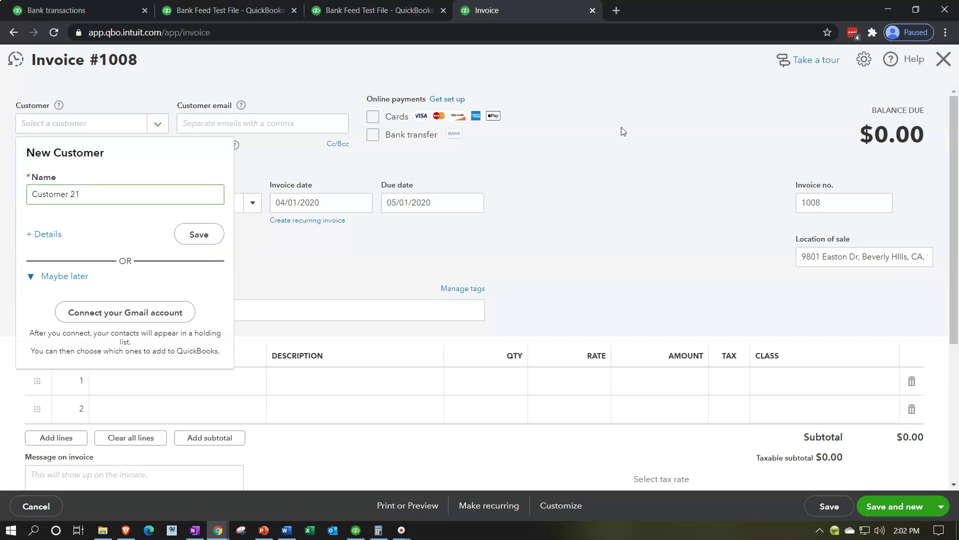
pyautogui.press('Return')
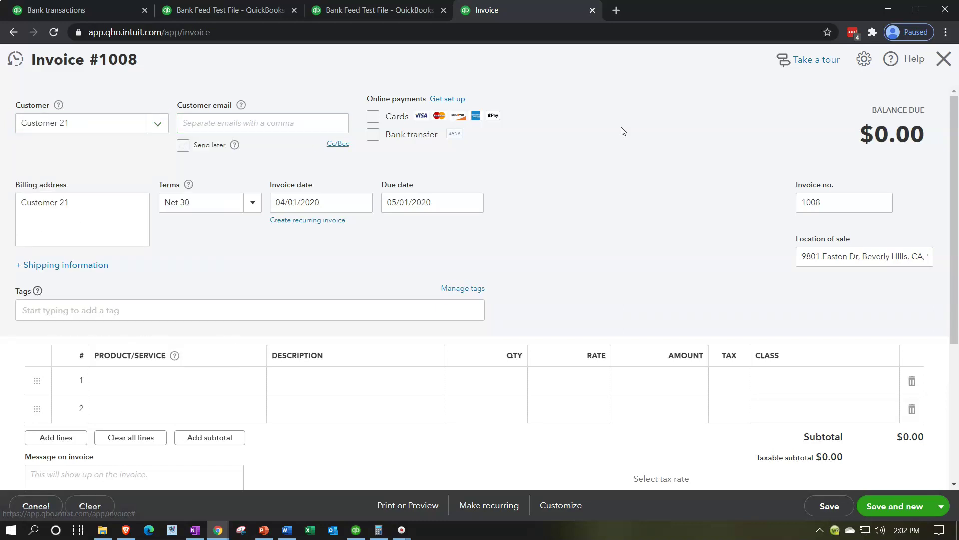
# Step: Date invoice #1008 04/02/2020 and add Item 21 as a new non-inventory product
pyautogui.press('Tab')
pyautogui.press('Tab')
pyautogui.press('Tab')
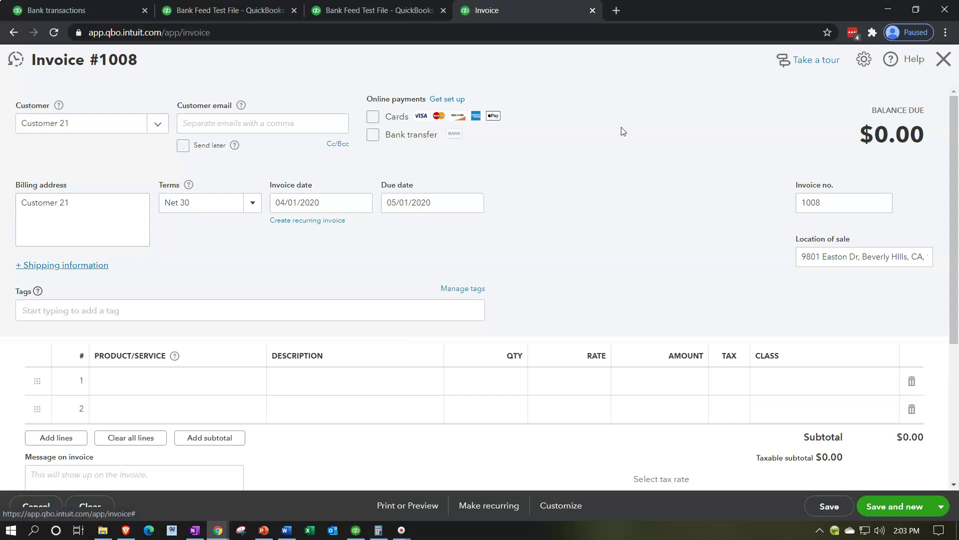
pyautogui.write('+')
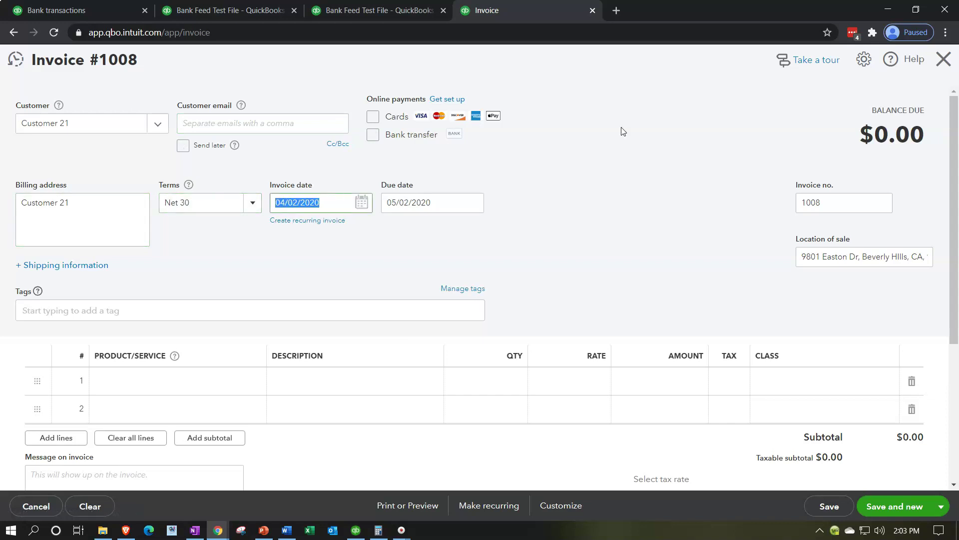
pyautogui.press('Tab')
pyautogui.press('Tab')
pyautogui.press('Tab')
pyautogui.press('Tab')
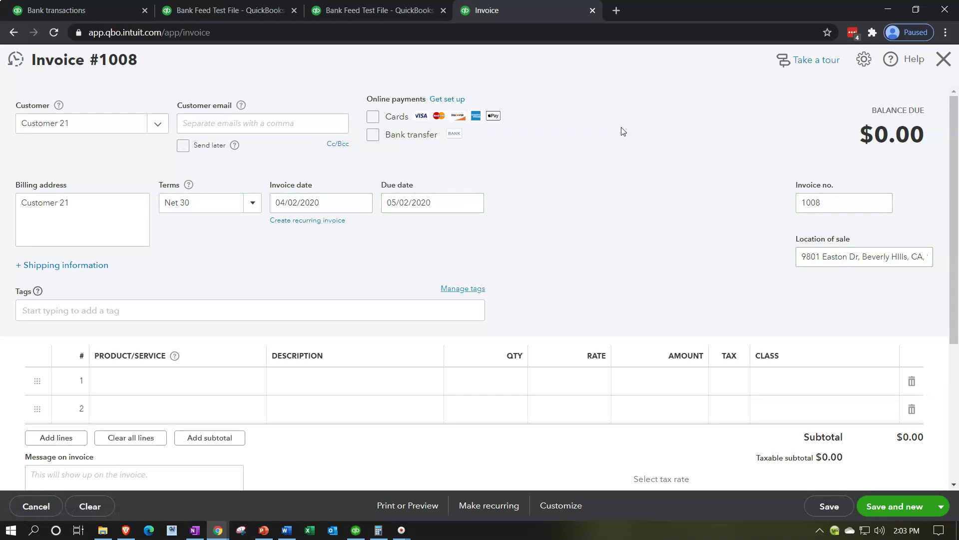
pyautogui.press('Tab')
pyautogui.write('Item 21')
pyautogui.press('Return')
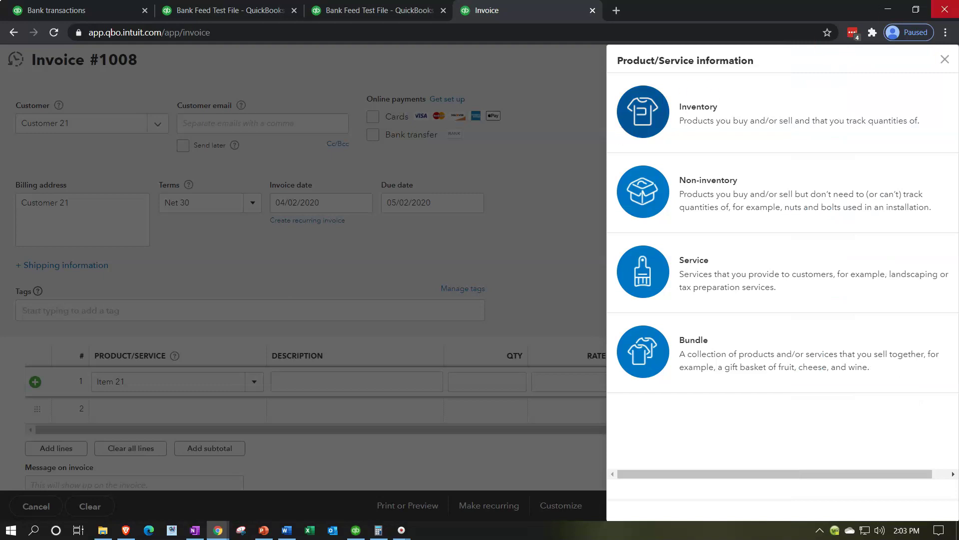
pyautogui.click(797, 204)
# Step: Give Item 21 the description 'Item 21', make it Nontaxable and save it
pyautogui.moveTo(677, 150); pyautogui.dragTo(636, 144)
pyautogui.hotkey('ctrl', 'c')
pyautogui.scroll(-2, 726, 251)
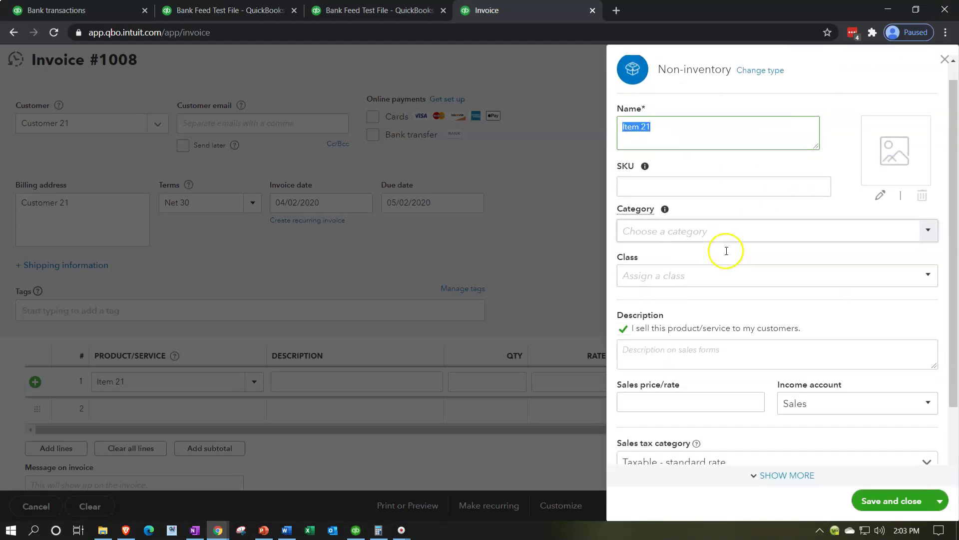
pyautogui.click(686, 317)
pyautogui.hotkey('ctrl', 'v')
pyautogui.scroll(-1, 686, 317)
pyautogui.click(718, 384)
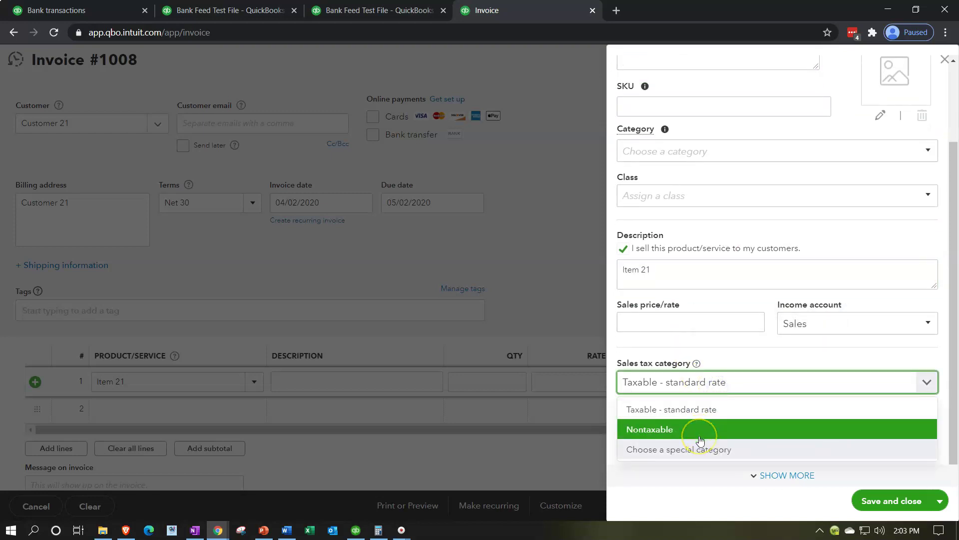
pyautogui.click(700, 439)
pyautogui.click(863, 501)
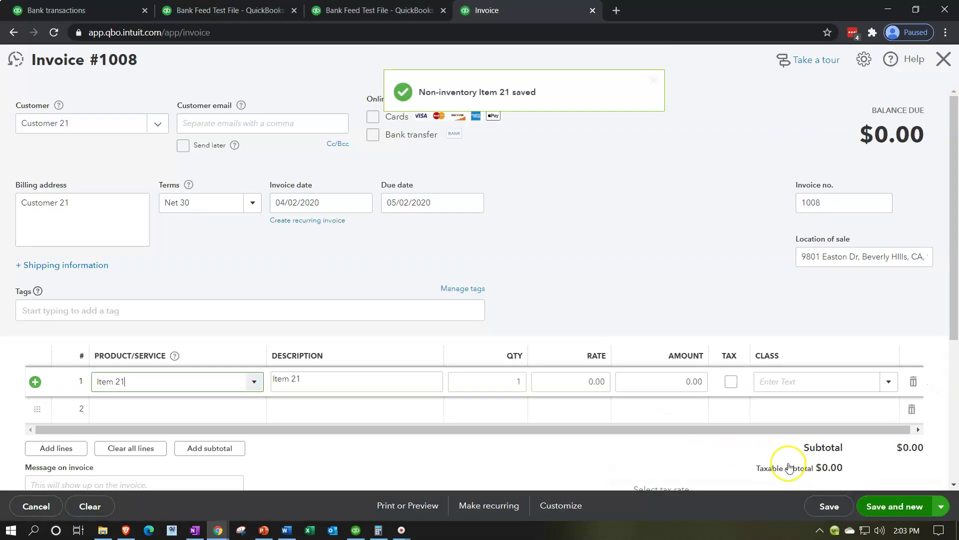
# Step: Set the Item 21 rate to 44.17 and save and close invoice #1008
pyautogui.click(571, 381)
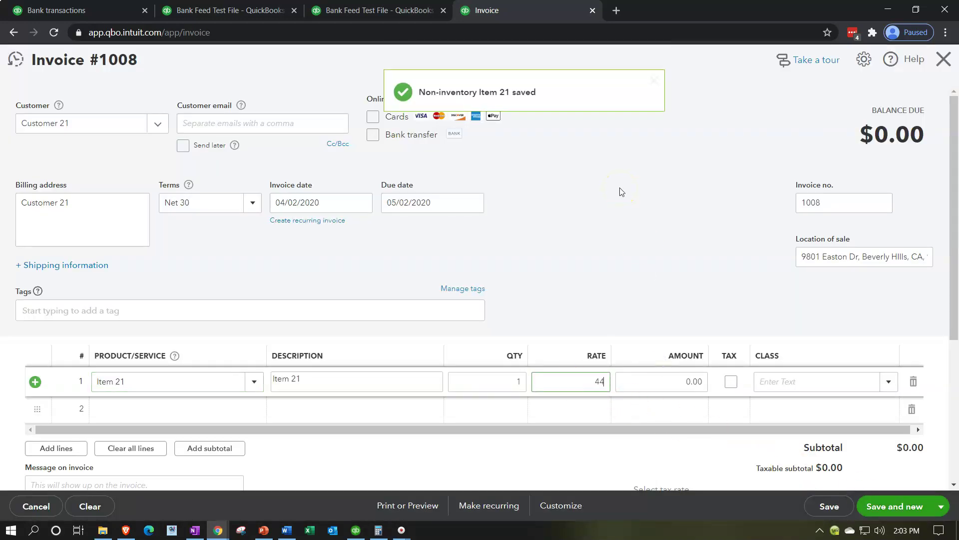
pyautogui.press('Tab')
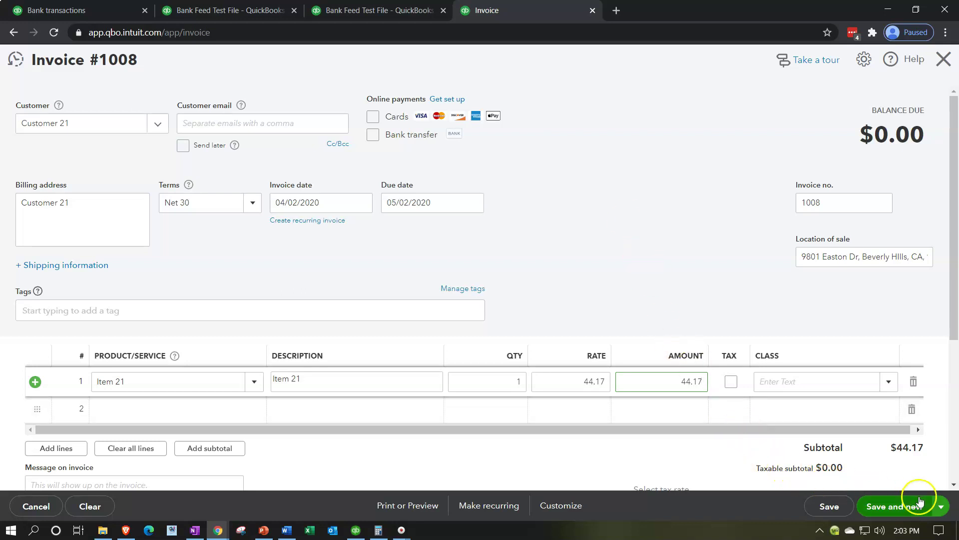
pyautogui.click(942, 508)
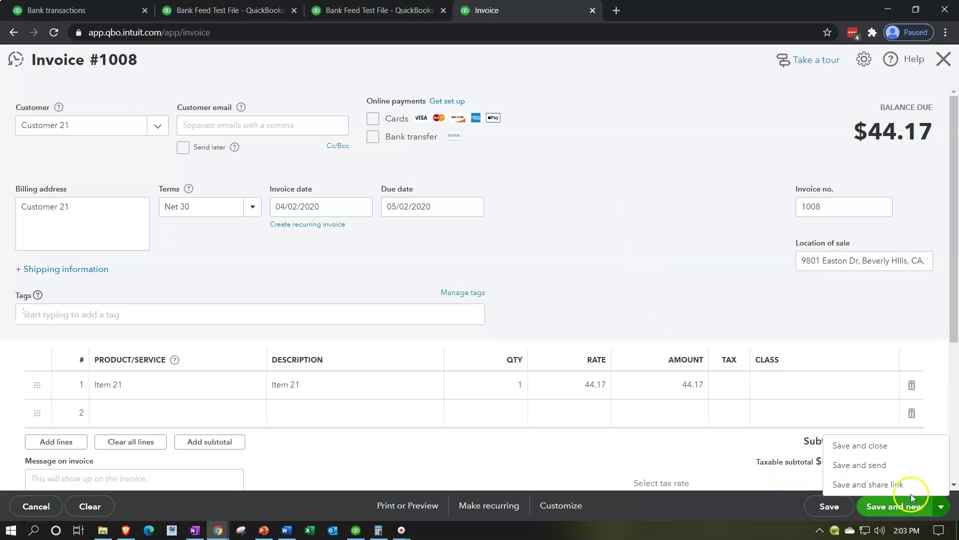
pyautogui.click(889, 451)
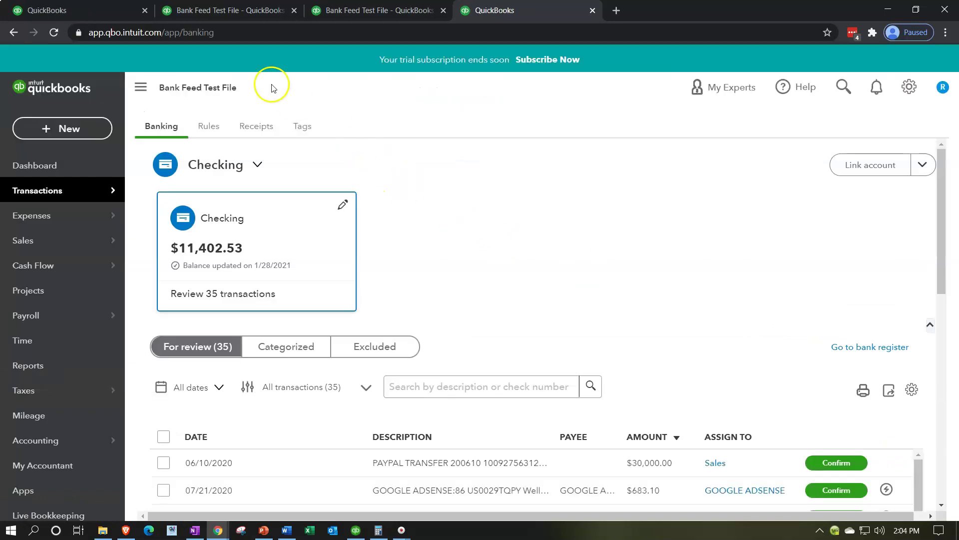
# Step: In the first tab, collapse the sidebar and open the 07/15/2020 $144.17 Stripe transfer
pyautogui.click(107, 7)
pyautogui.scroll(-1, 452, 335)
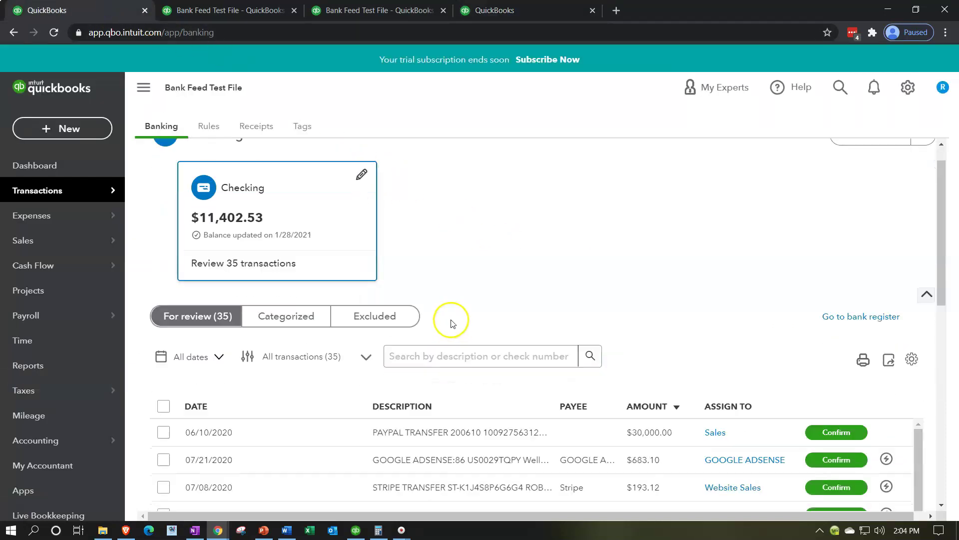
pyautogui.click(143, 87)
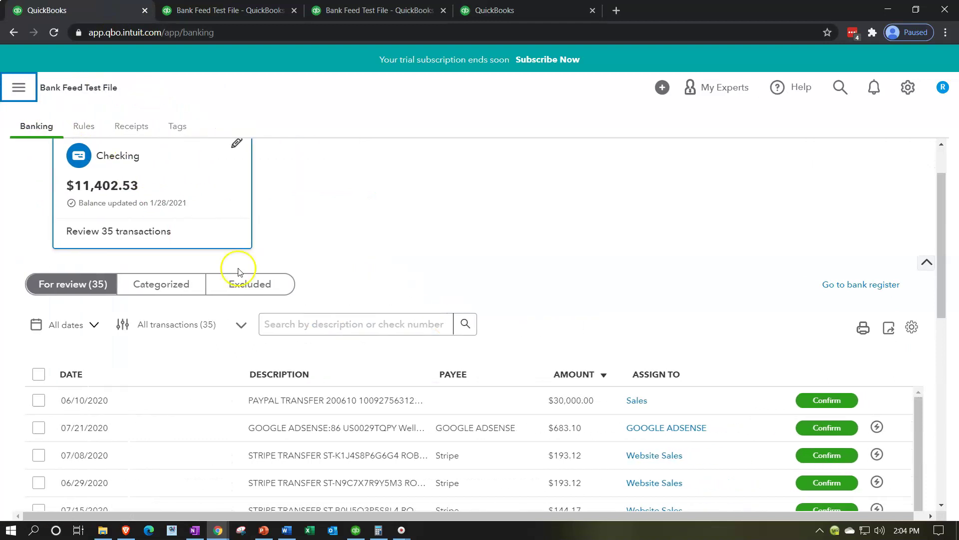
pyautogui.click(356, 530)
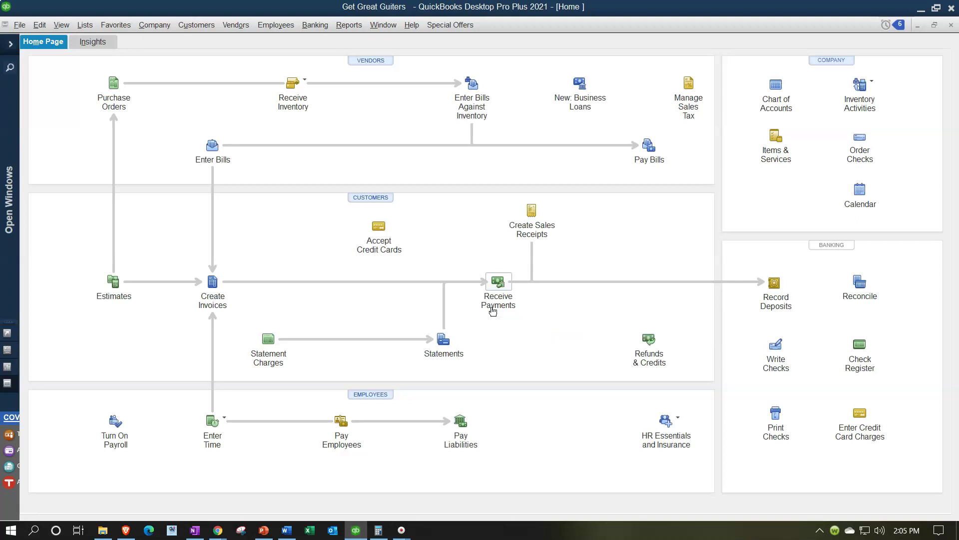
pyautogui.click(354, 529)
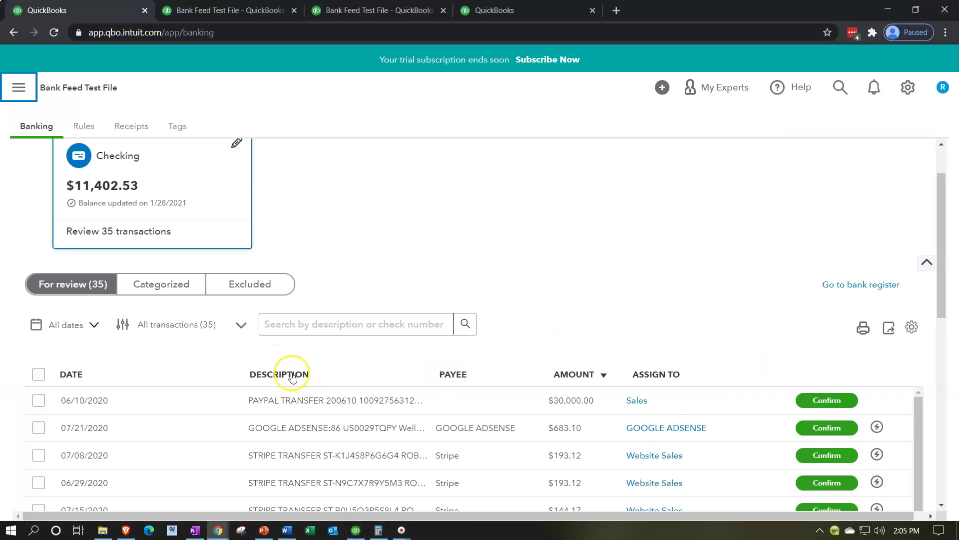
pyautogui.scroll(-4, 292, 378)
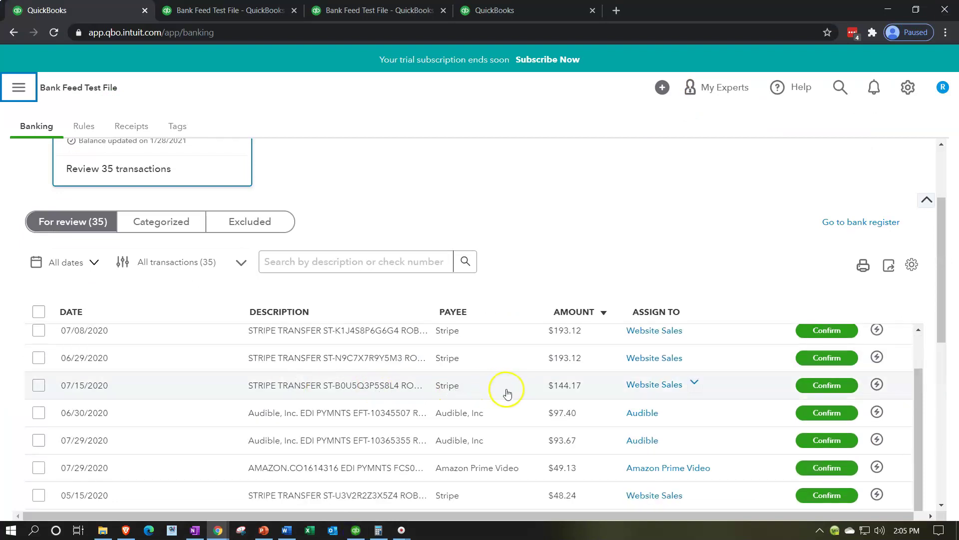
pyautogui.click(377, 390)
# Step: Find matches for the transfer with the From date changed to 01/16/2020
pyautogui.click(151, 357)
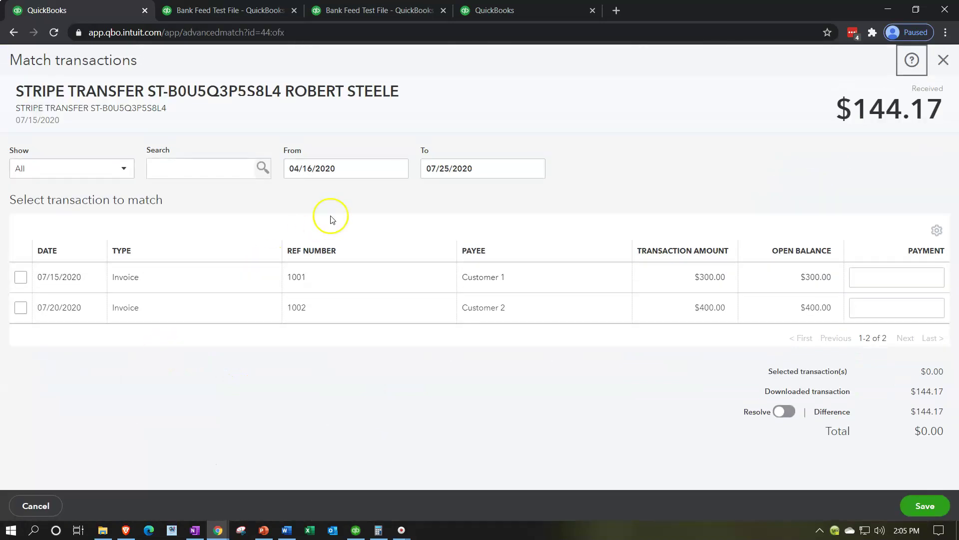
pyautogui.click(302, 168)
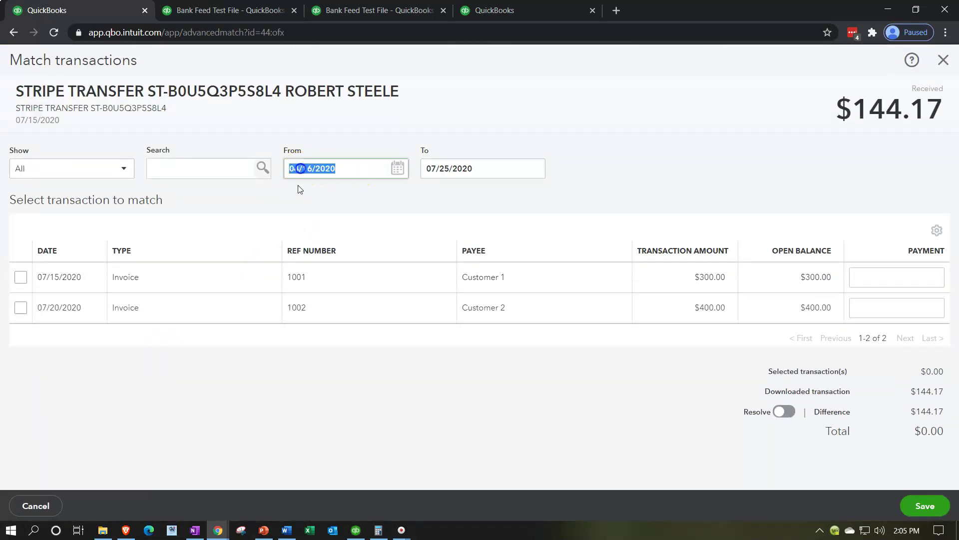
pyautogui.press('BackSpace')
pyautogui.write('1')
pyautogui.press('Tab')
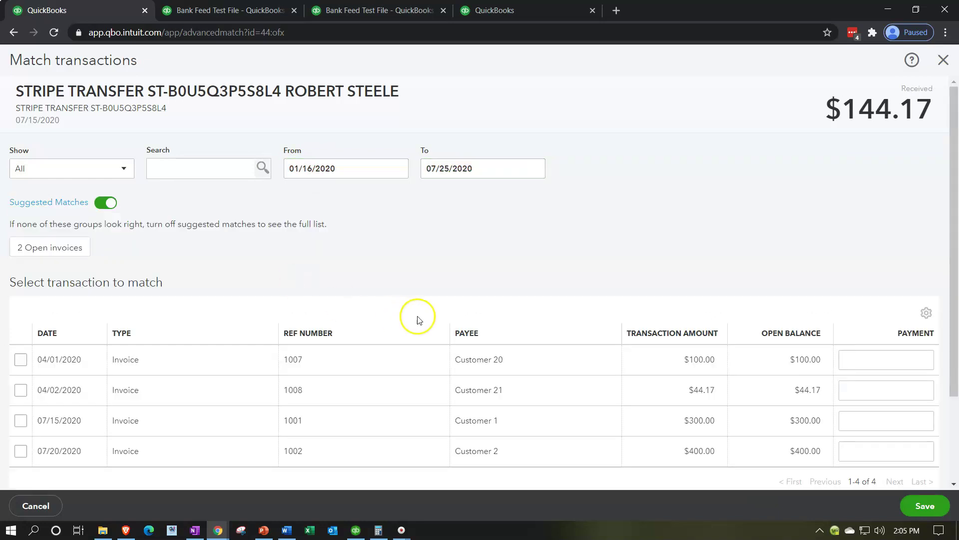
pyautogui.scroll(-1, 419, 320)
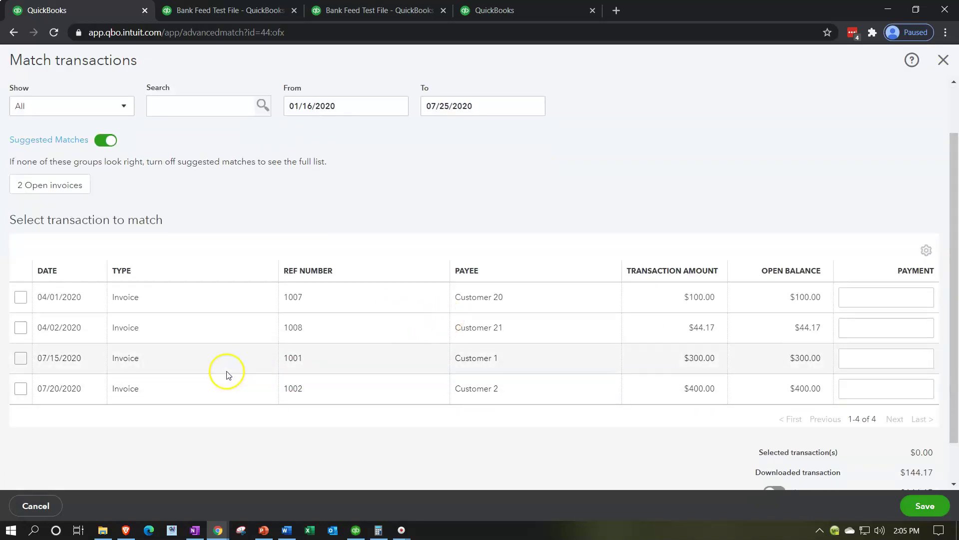
# Step: Tick and untick invoices 1001 and 1002, then select invoices 1008 ($44.17) and 1007 ($100.00)
pyautogui.click(21, 358)
pyautogui.click(22, 388)
pyautogui.scroll(-1, 257, 360)
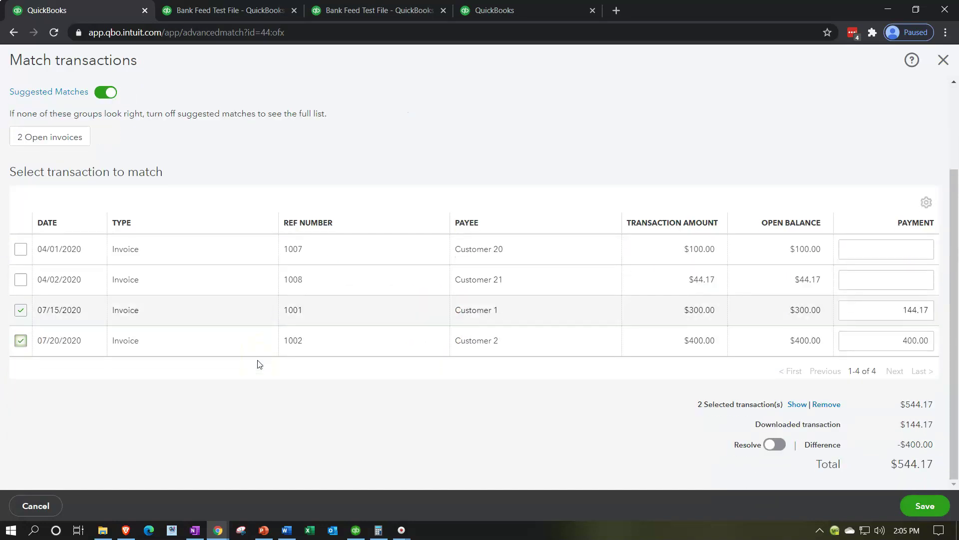
pyautogui.click(24, 310)
pyautogui.click(20, 340)
pyautogui.click(23, 278)
pyautogui.click(20, 249)
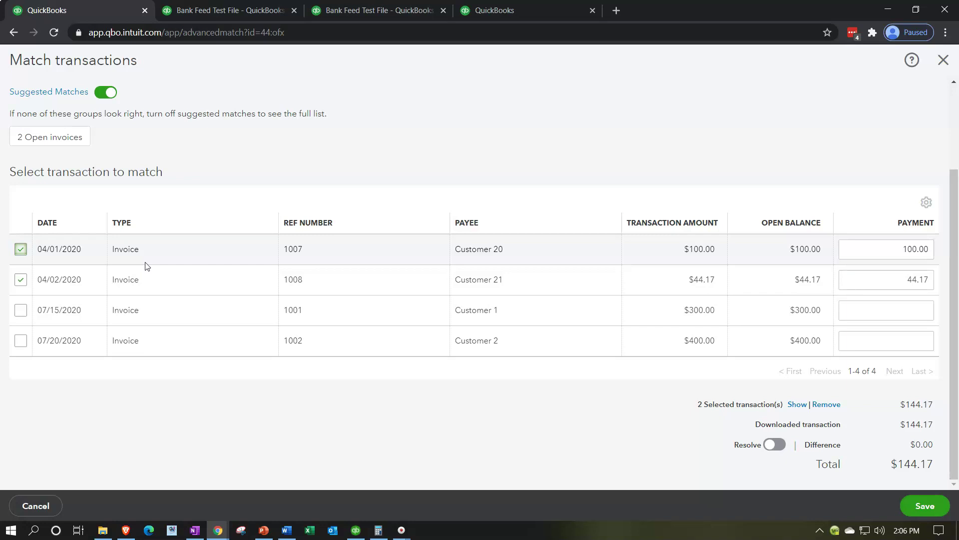
# Step: Deselect invoices 1007 and 1008 and close the match page without saving
pyautogui.click(422, 398)
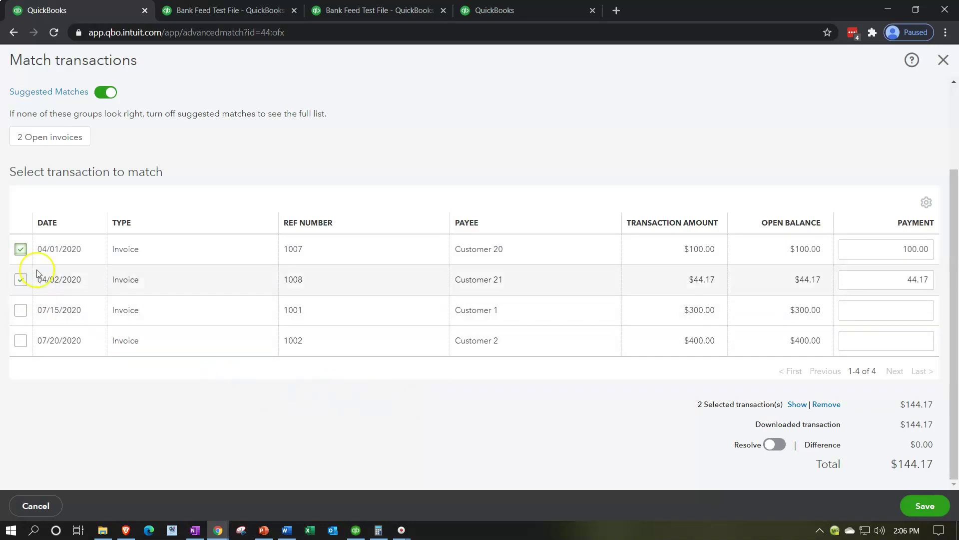
pyautogui.click(20, 249)
pyautogui.click(20, 280)
pyautogui.scroll(3, 75, 310)
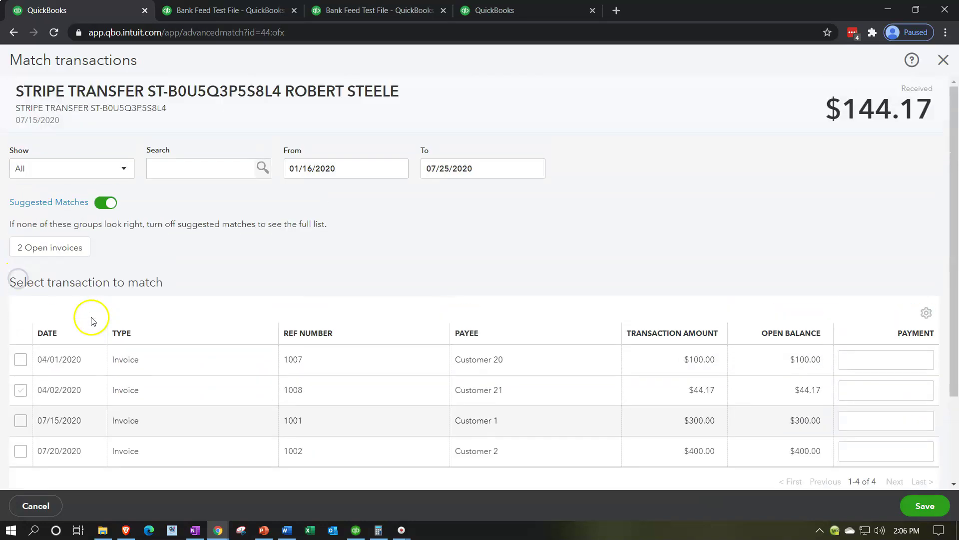
pyautogui.click(943, 60)
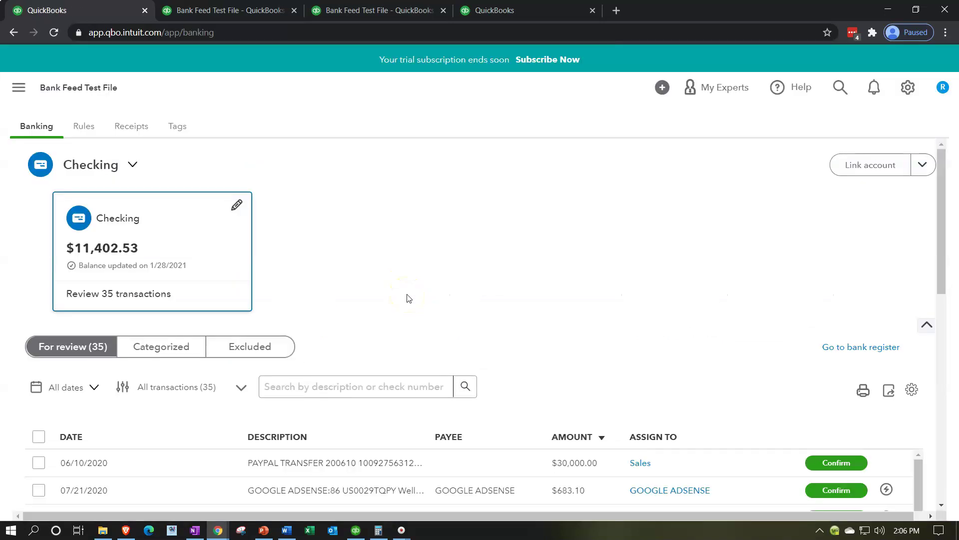
# Step: Glance at QuickBooks Desktop, then bring back the Balance Sheet showing Checking at -1,450.80
pyautogui.scroll(-3, 409, 298)
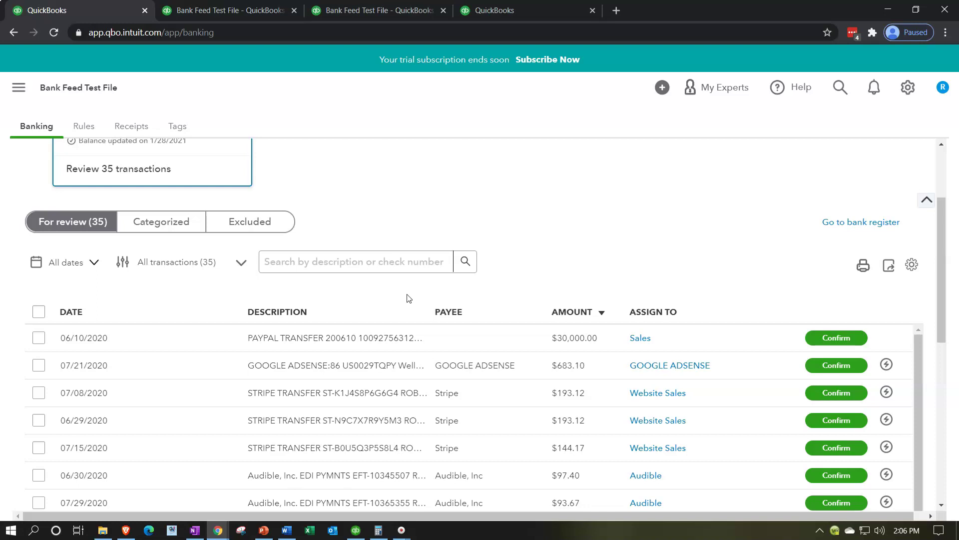
pyautogui.click(357, 532)
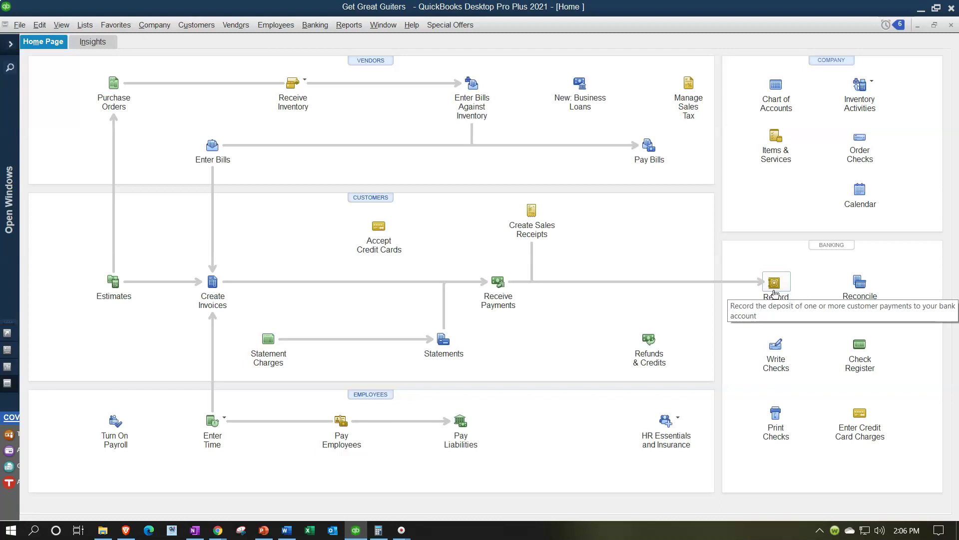
pyautogui.click(356, 530)
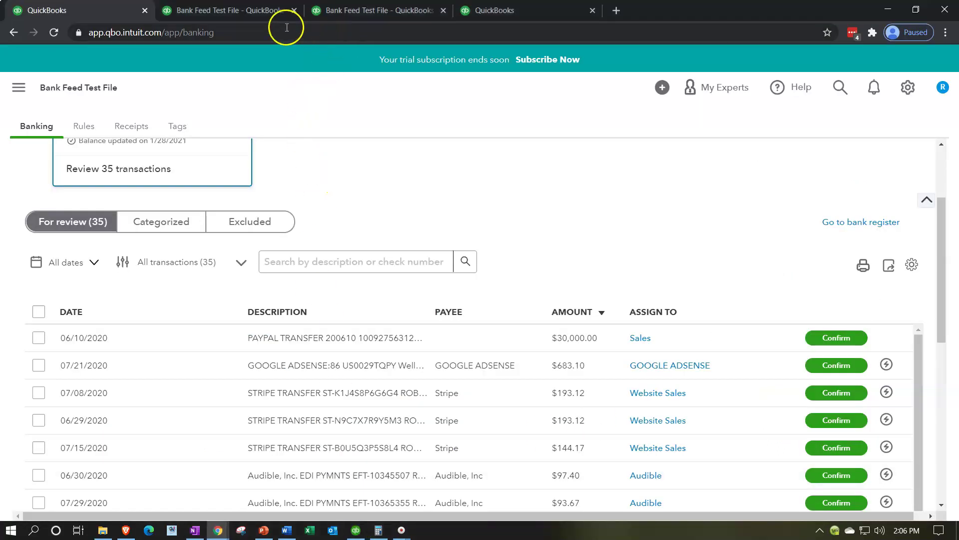
pyautogui.click(237, 10)
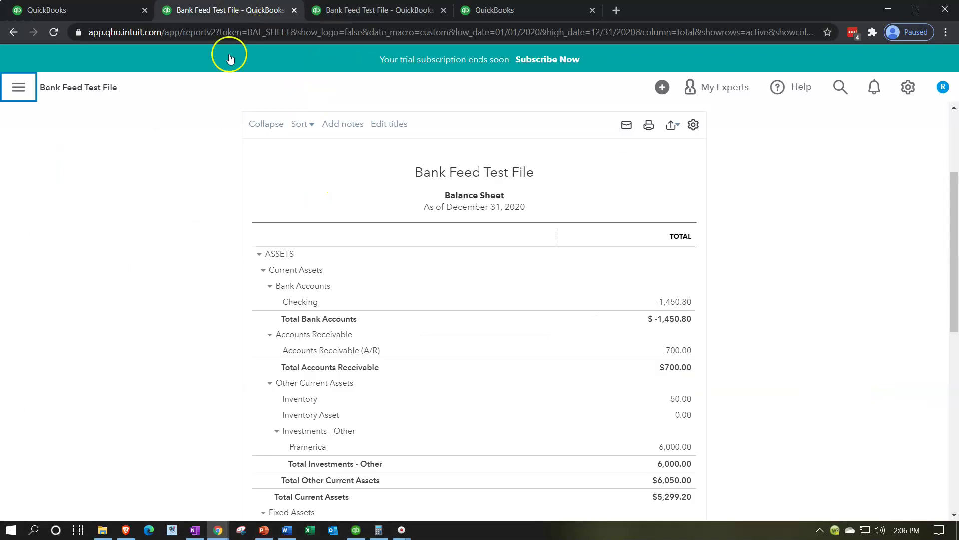
# Step: Drill into the 700.00 Accounts Receivable balance on the Balance Sheet and return to the summary
pyautogui.click(675, 352)
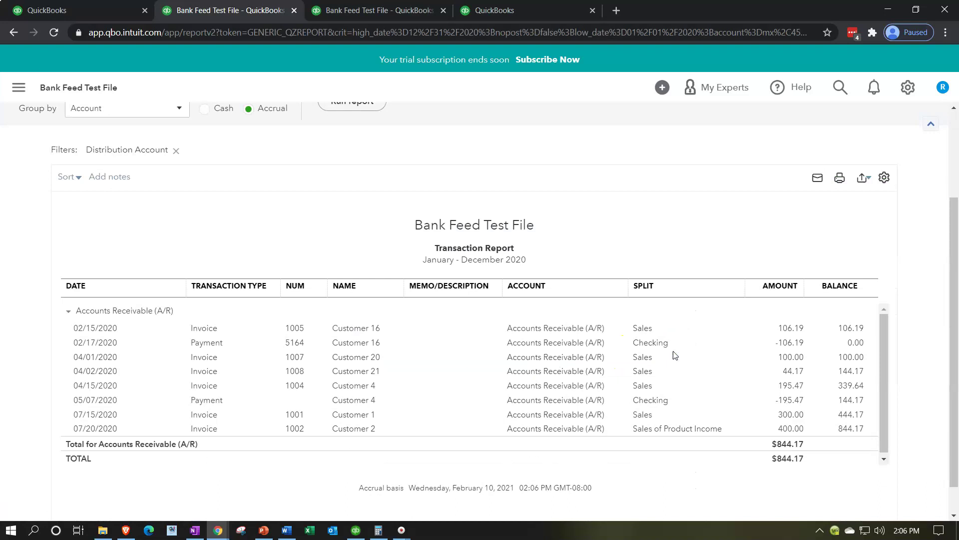
pyautogui.hotkey('ctrl', '+')
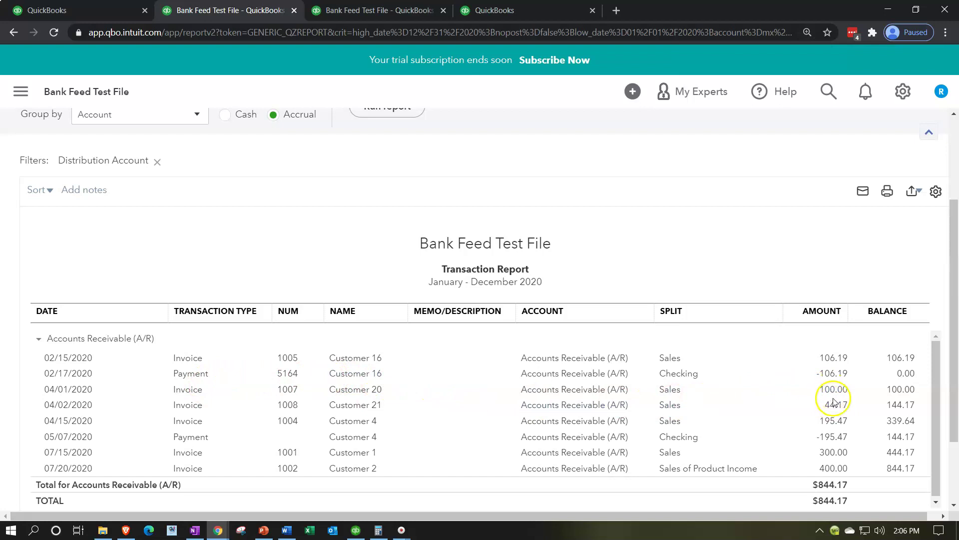
pyautogui.scroll(3, 332, 343)
pyautogui.click(111, 164)
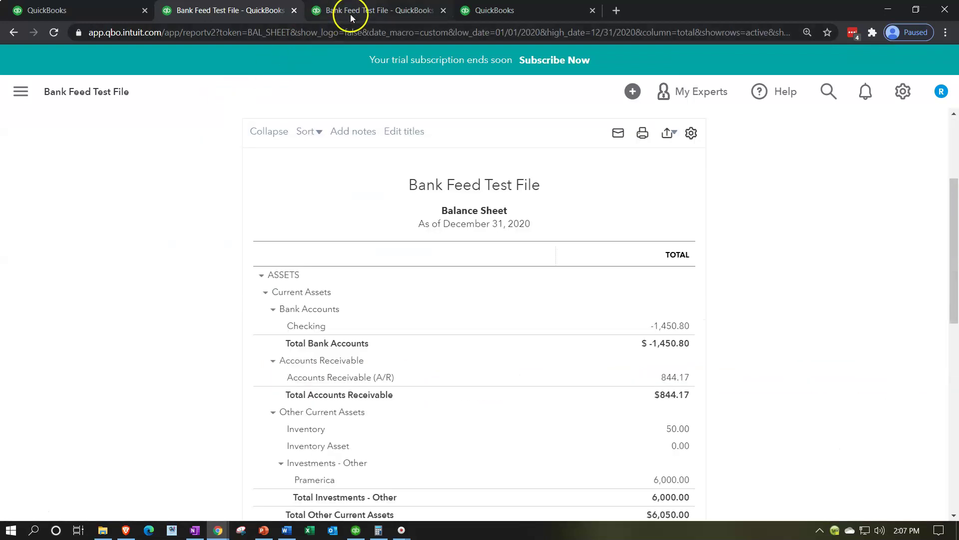
# Step: Review the transactions behind Sales of 1,404.34 on the Profit and Loss, then return to Banking
pyautogui.click(352, 11)
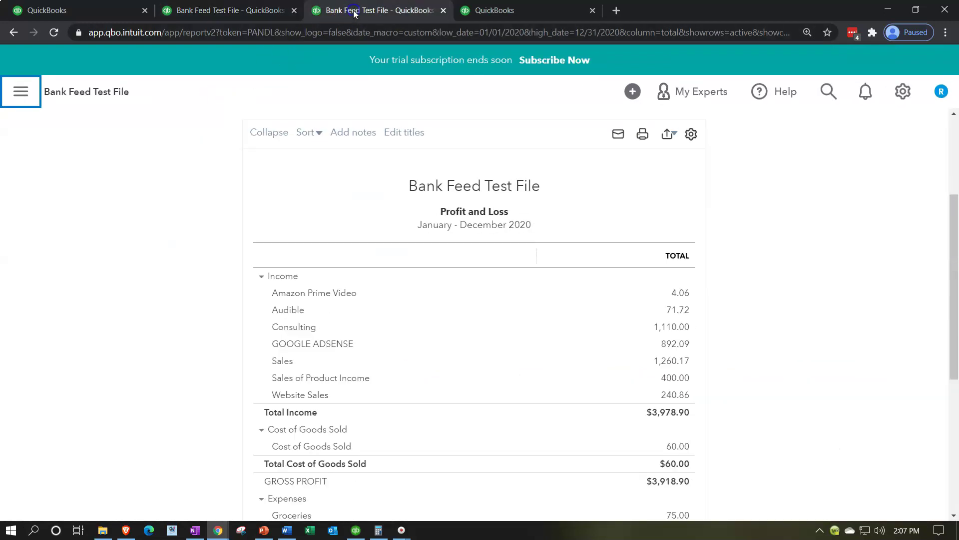
pyautogui.scroll(-1, 246, 282)
pyautogui.click(278, 301)
pyautogui.click(661, 299)
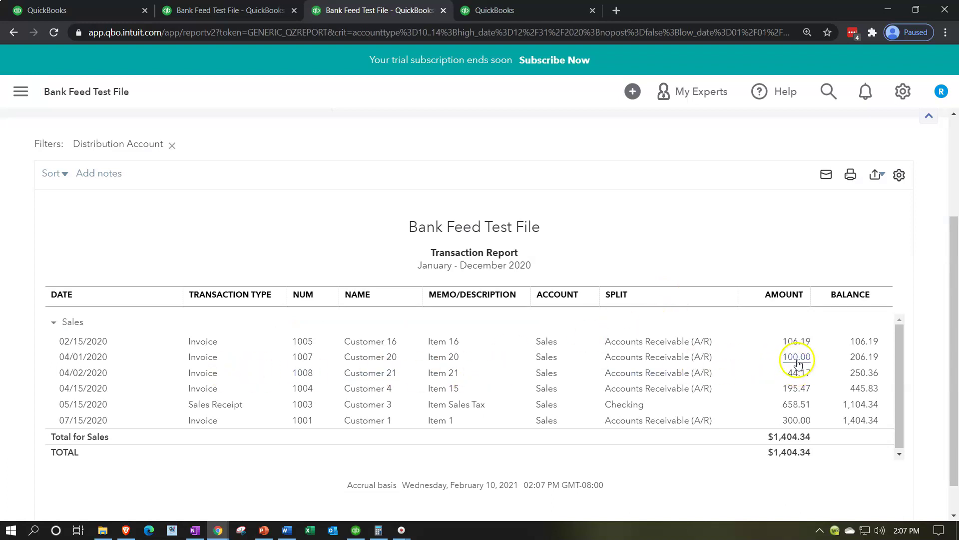
pyautogui.scroll(3, 390, 340)
pyautogui.click(103, 164)
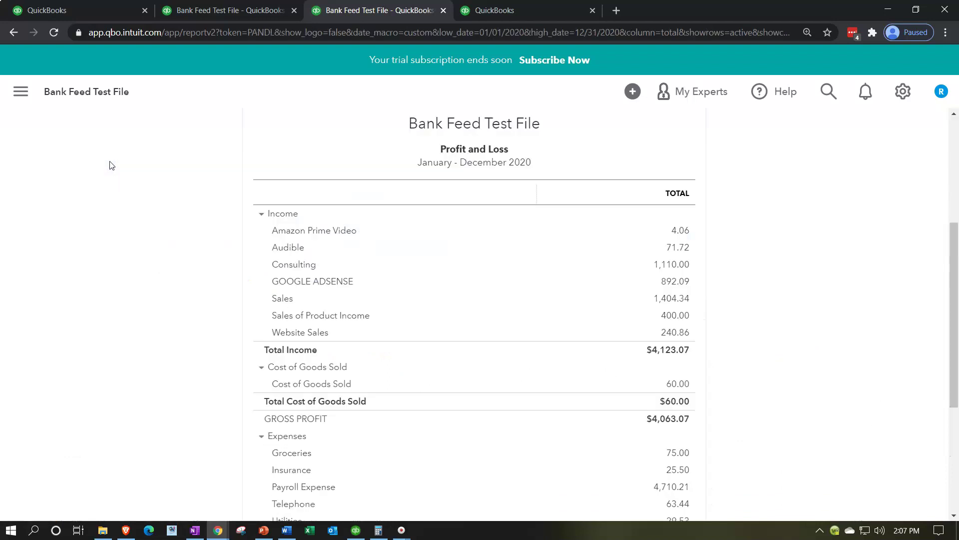
pyautogui.click(545, 10)
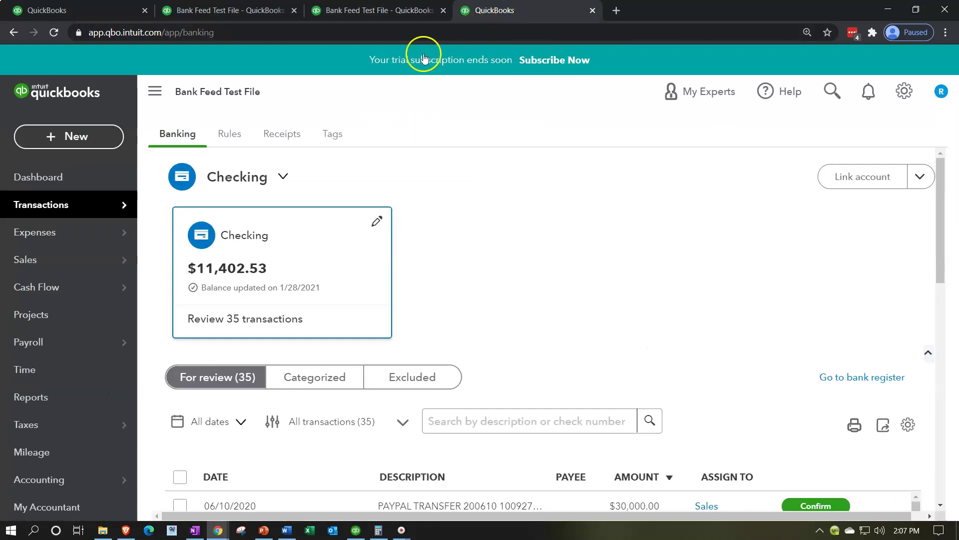
# Step: Start a new received payment for Customer 20 dated 04/05/2020
pyautogui.click(88, 136)
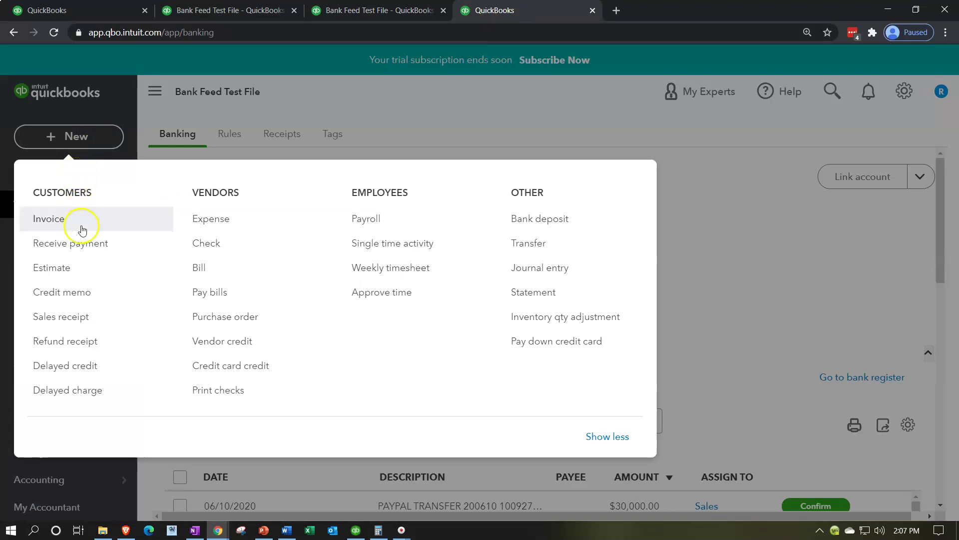
pyautogui.click(86, 243)
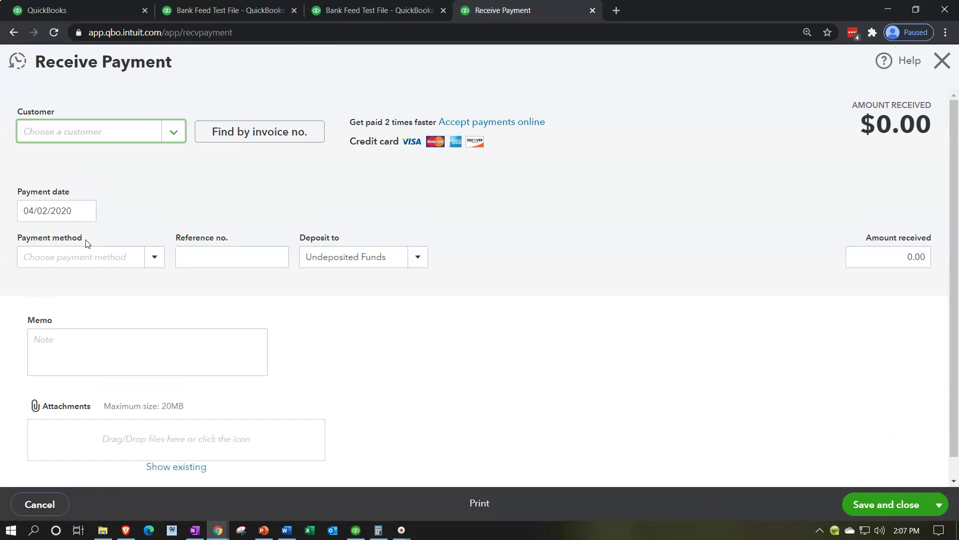
pyautogui.click(68, 132)
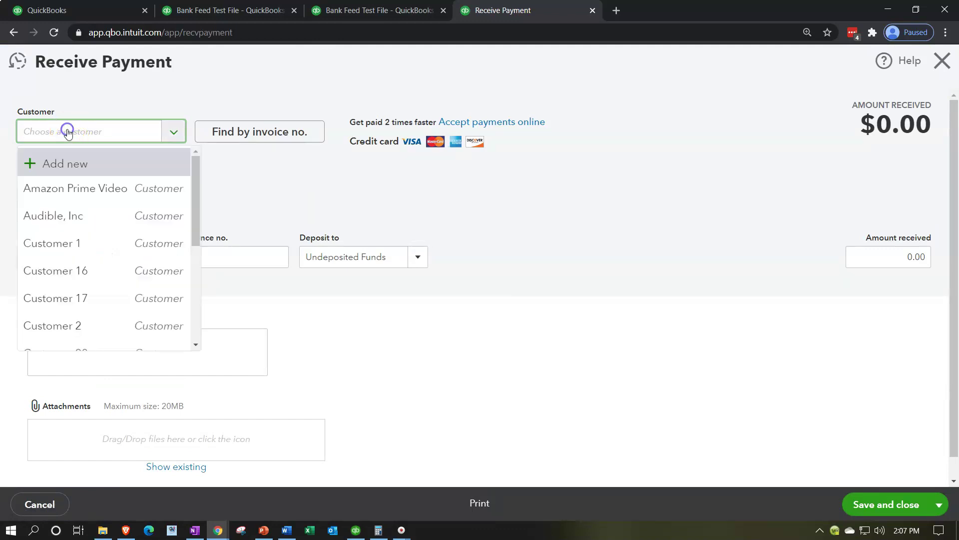
pyautogui.write('cus')
pyautogui.press('Down')
pyautogui.press('Down')
pyautogui.press('Down')
pyautogui.press('Down')
pyautogui.press('Down')
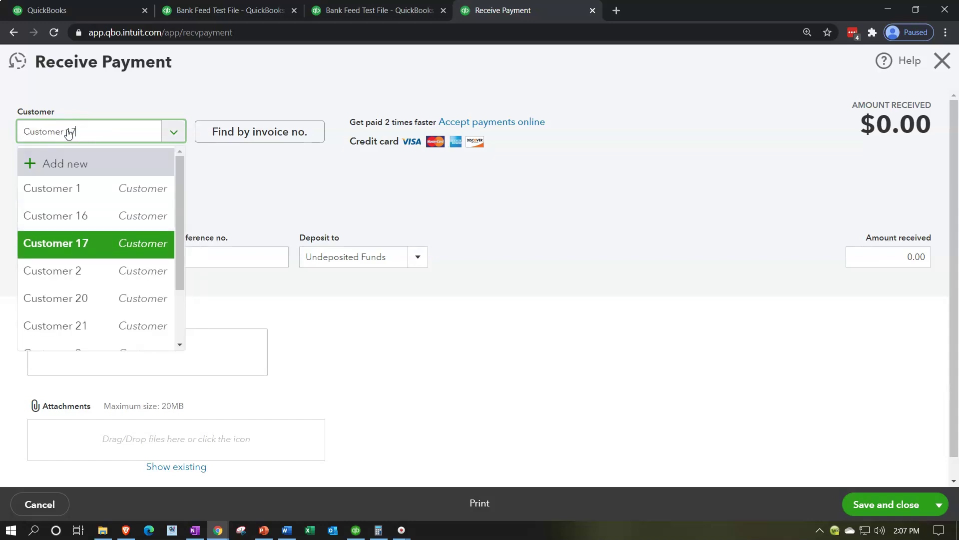
pyautogui.press('Tab')
pyautogui.press('Tab')
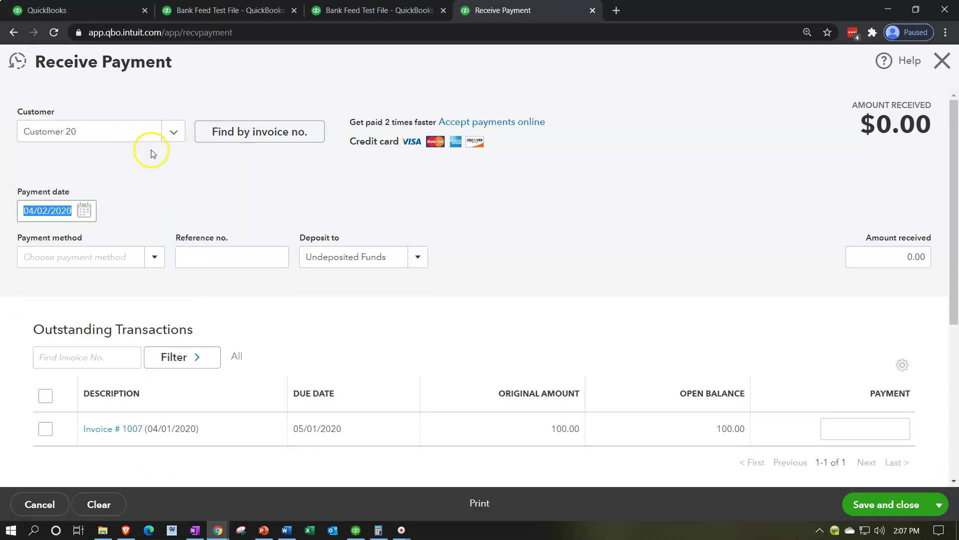
pyautogui.press('+')
pyautogui.press('+')
pyautogui.press('Tab')
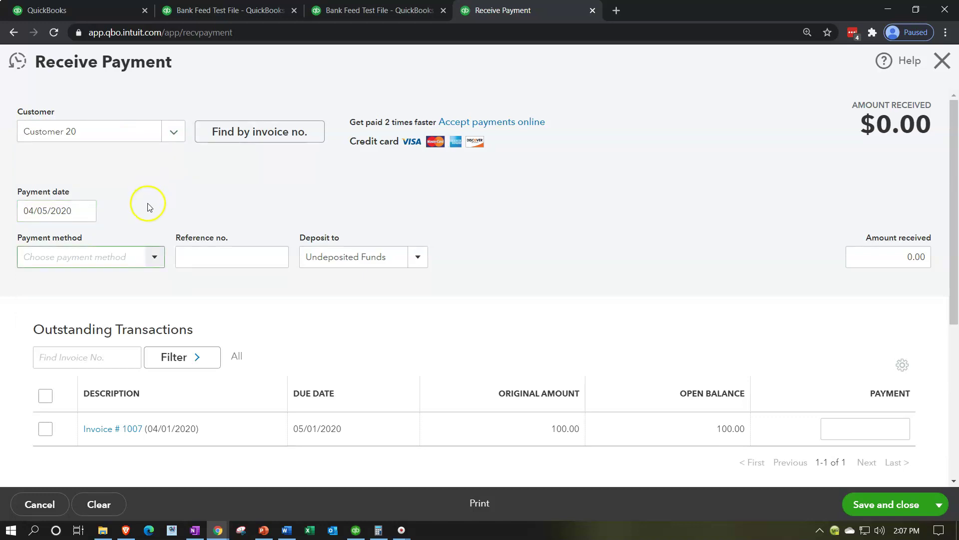
# Step: Record it as a $100.00 Cash payment to Undeposited Funds against invoice 1007, then save and new
pyautogui.write('Ca')
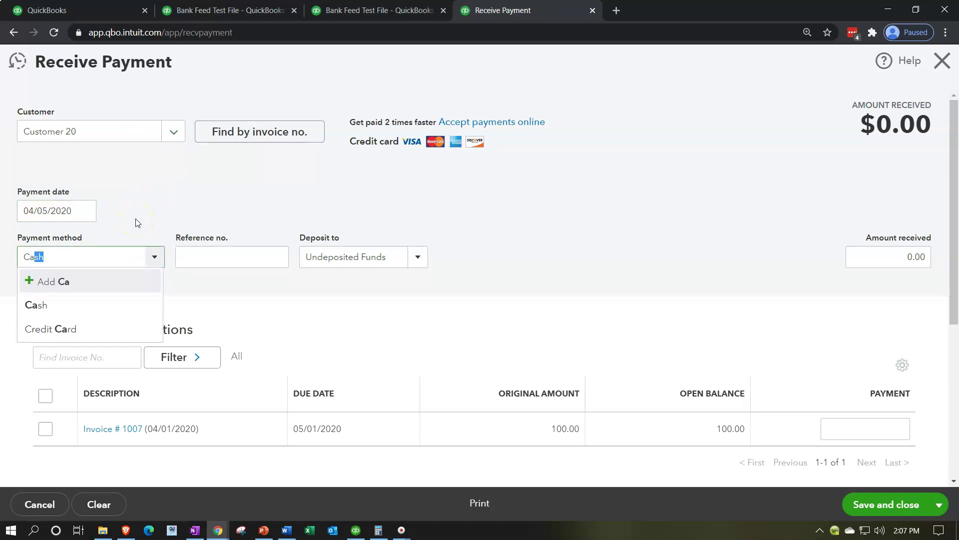
pyautogui.press('Down')
pyautogui.press('Tab')
pyautogui.press('Tab')
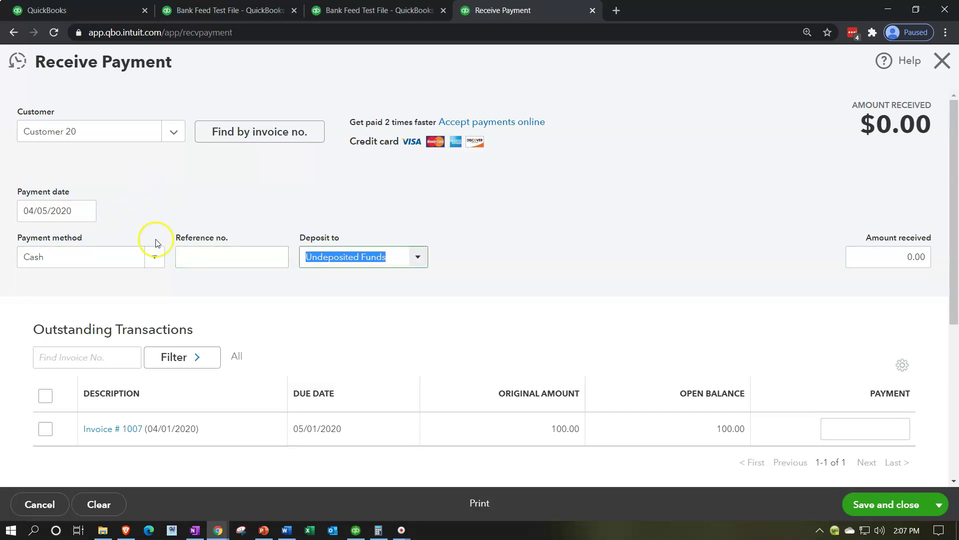
pyautogui.click(418, 257)
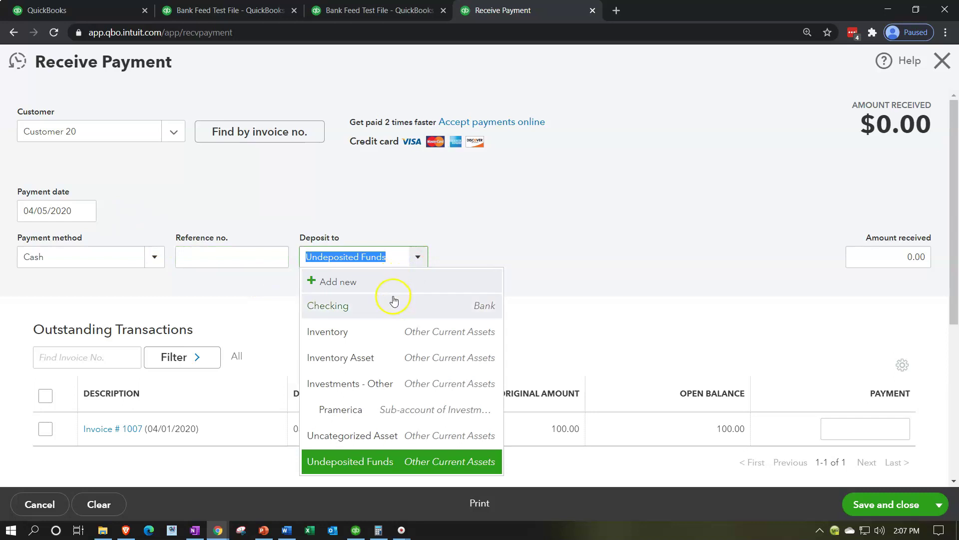
pyautogui.click(417, 257)
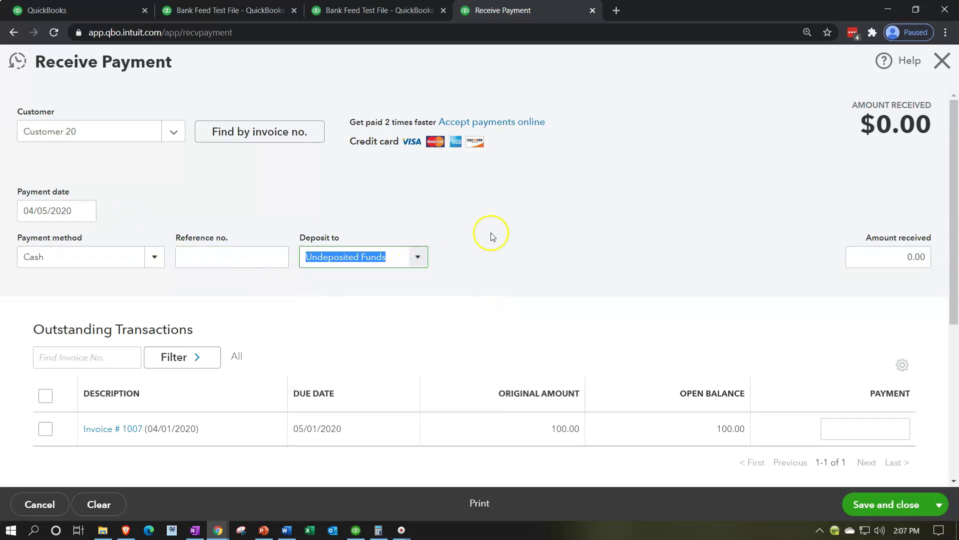
pyautogui.click(518, 226)
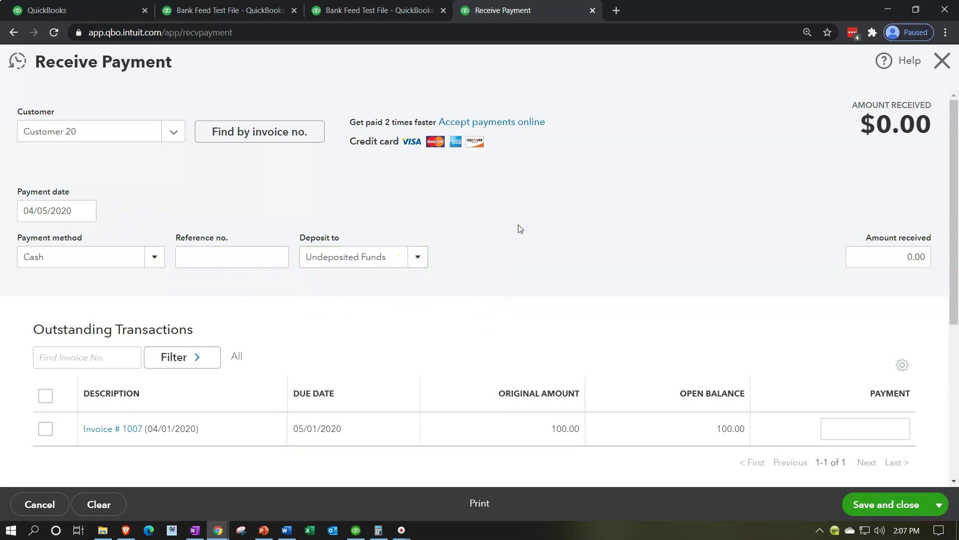
pyautogui.click(45, 428)
pyautogui.scroll(-4, 59, 429)
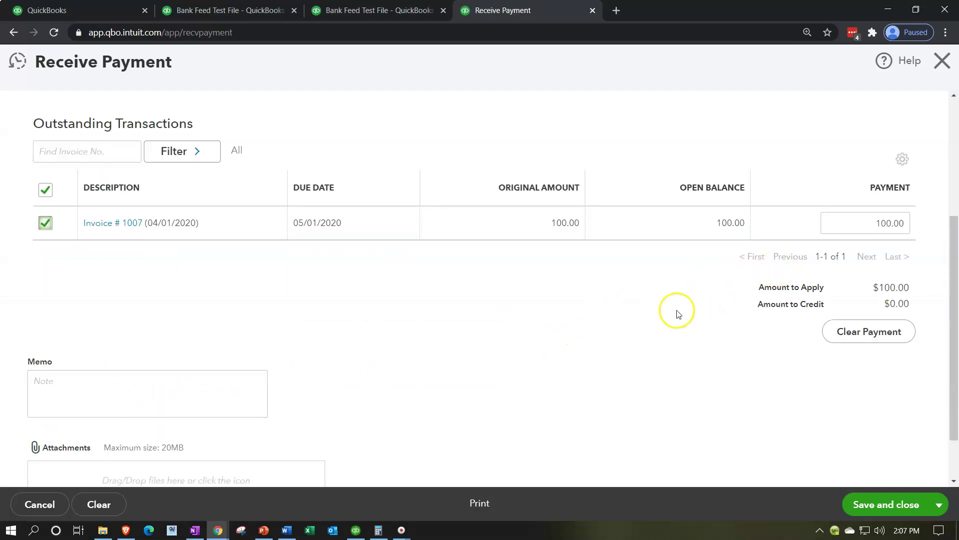
pyautogui.scroll(4, 672, 314)
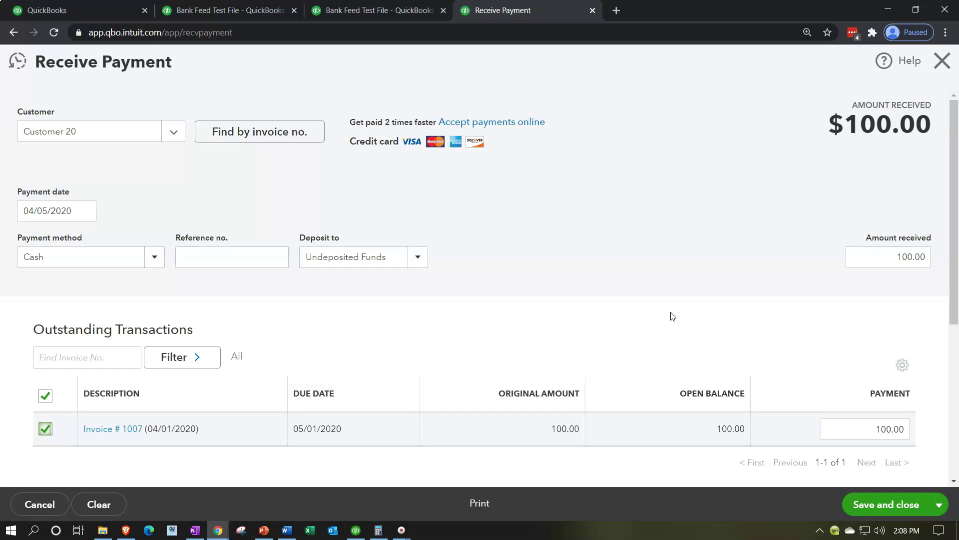
pyautogui.click(939, 505)
pyautogui.click(886, 459)
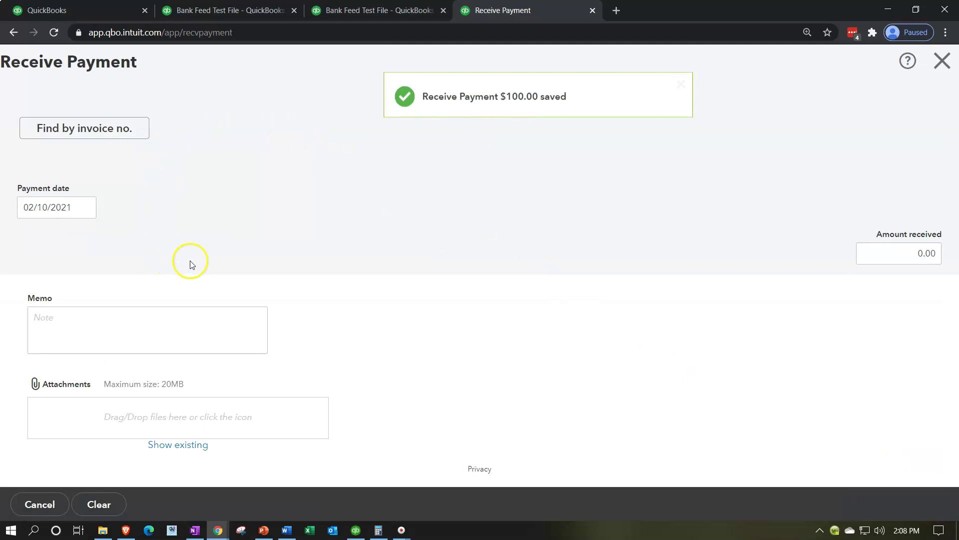
pyautogui.click(94, 132)
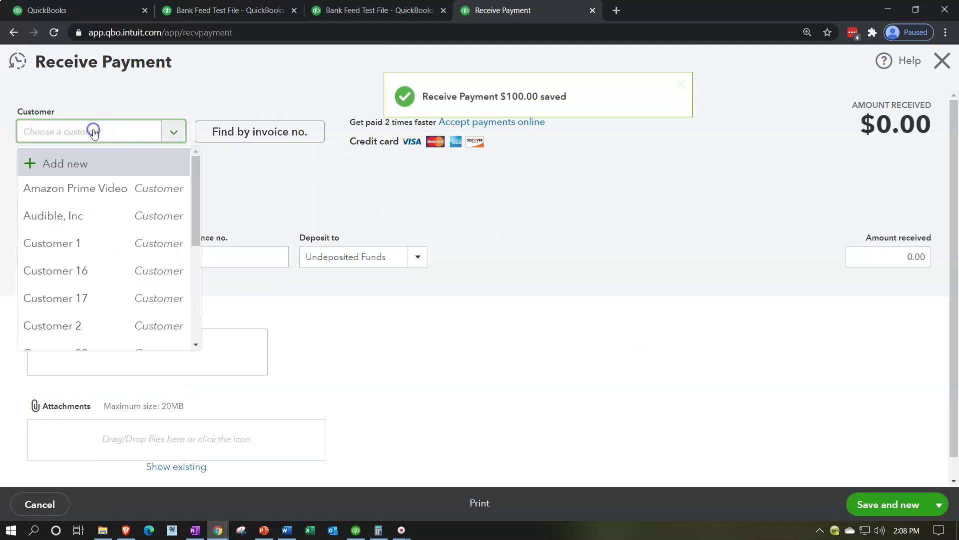
# Step: Record Customer 21's $44.17 cash payment against invoice 1008 and save and close it
pyautogui.write('custom')
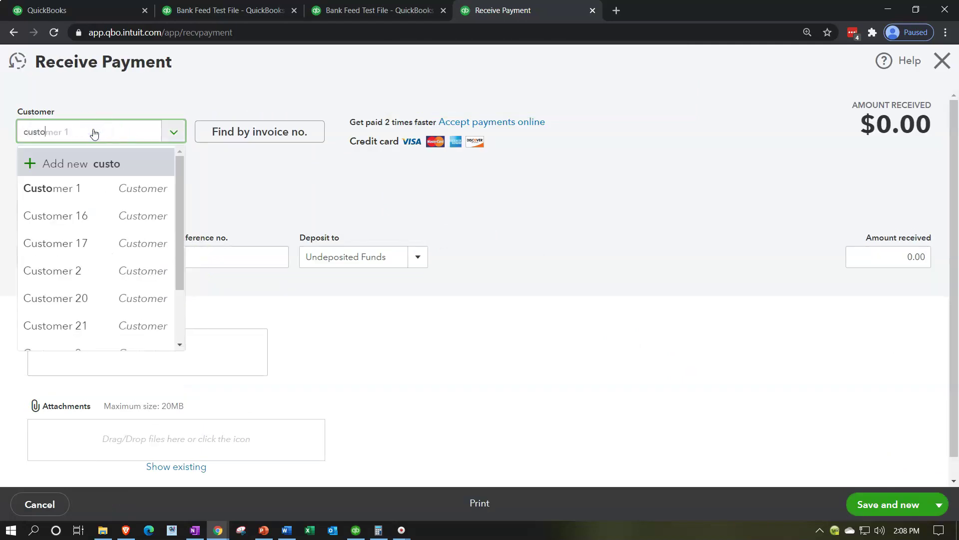
pyautogui.press('Down')
pyautogui.press('Down')
pyautogui.press('Down')
pyautogui.press('Down')
pyautogui.press('Down')
pyautogui.press('Down')
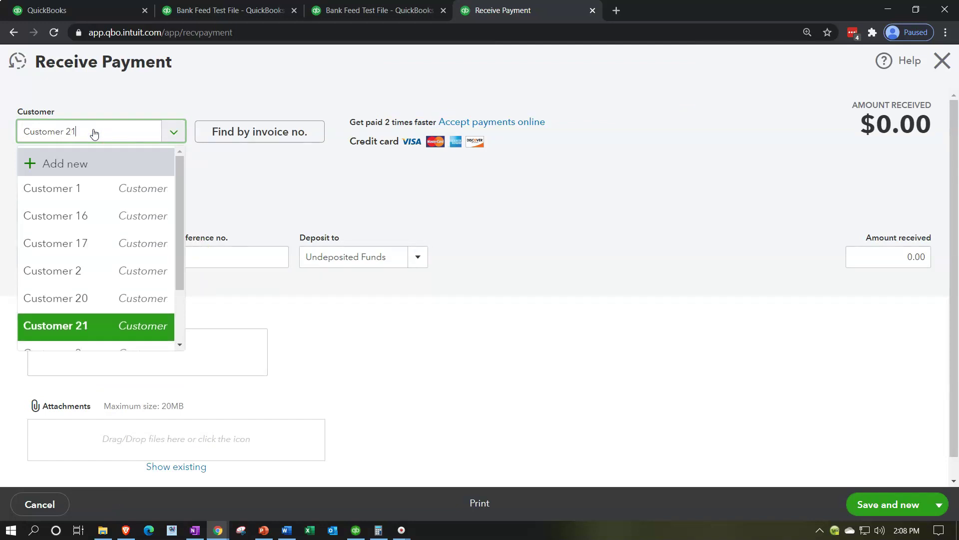
pyautogui.press('Return')
pyautogui.press('Tab')
pyautogui.press('Tab')
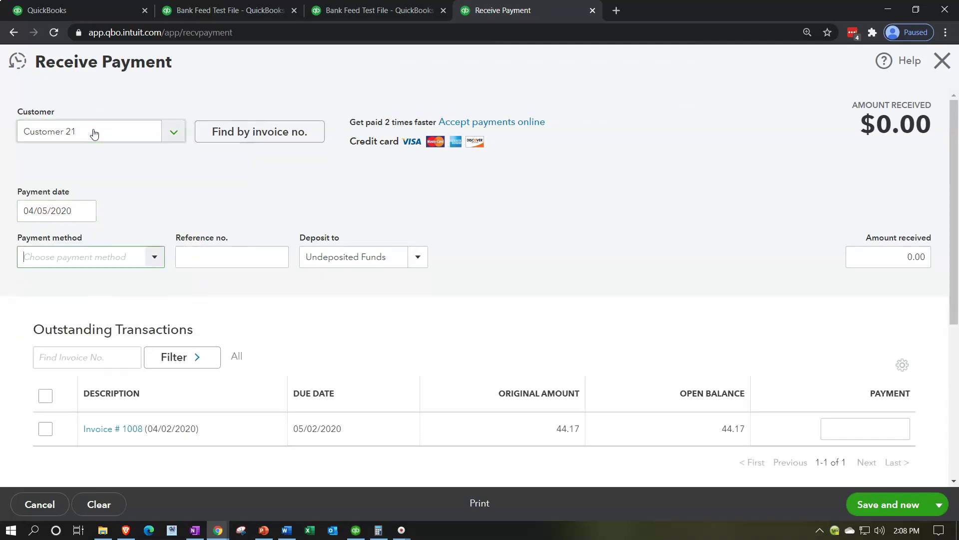
pyautogui.write('ca')
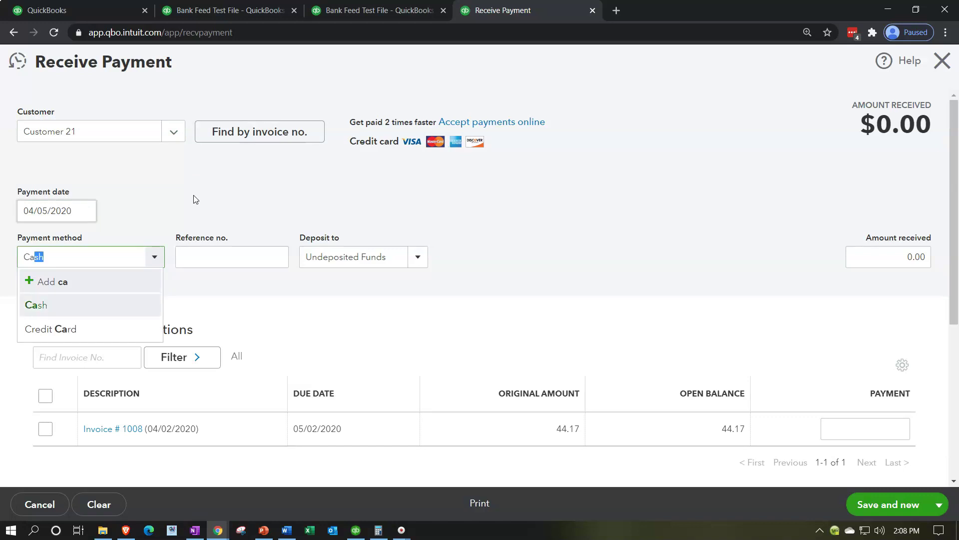
pyautogui.press('Tab')
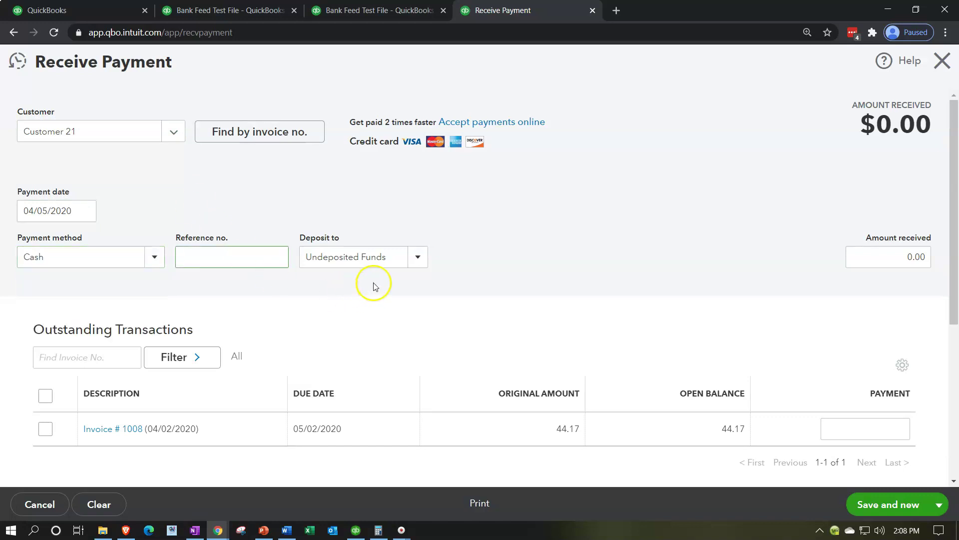
pyautogui.click(45, 428)
pyautogui.scroll(-4, 411, 391)
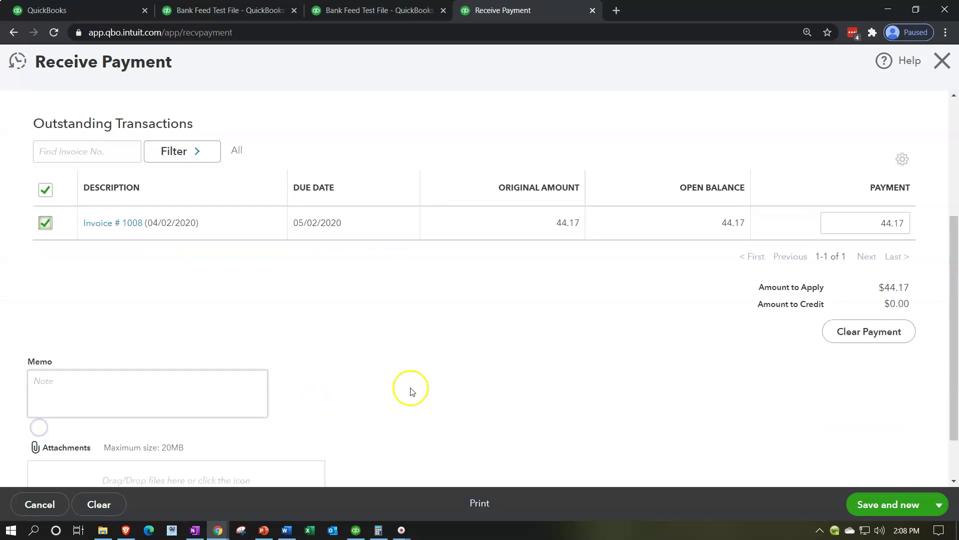
pyautogui.scroll(1, 583, 342)
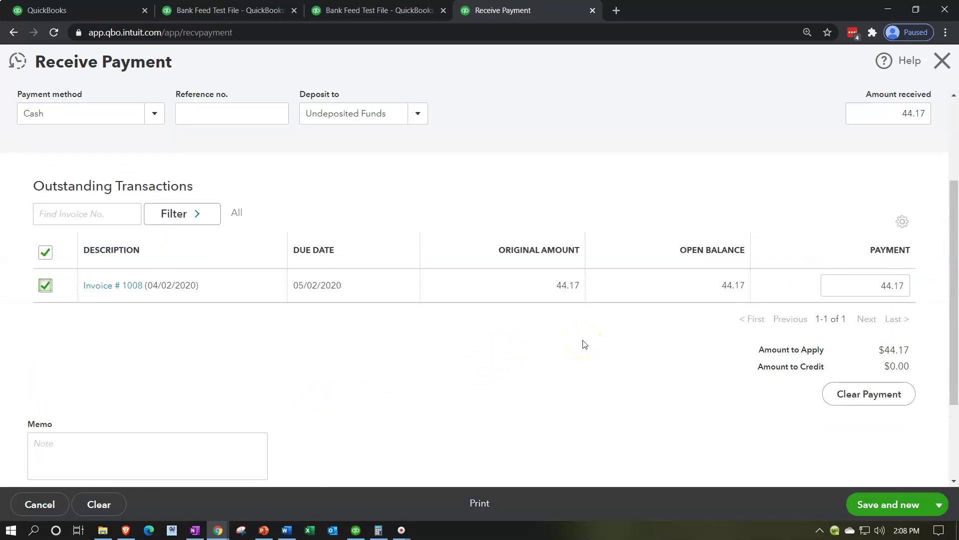
pyautogui.scroll(1, 584, 343)
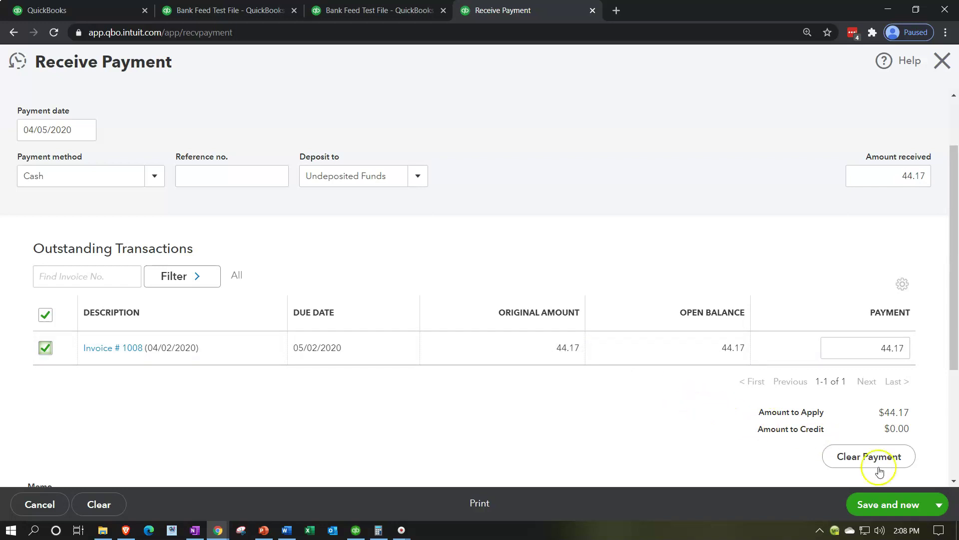
pyautogui.click(939, 504)
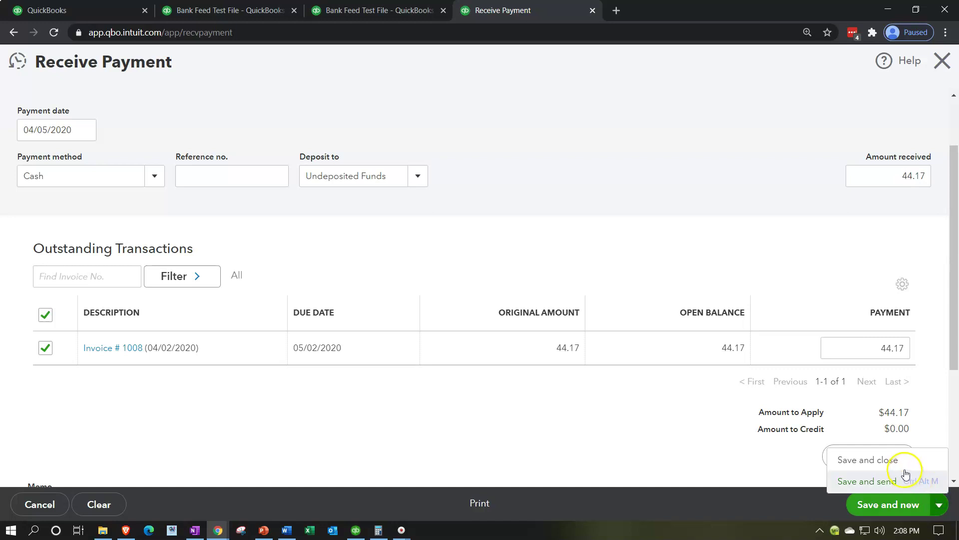
pyautogui.click(900, 464)
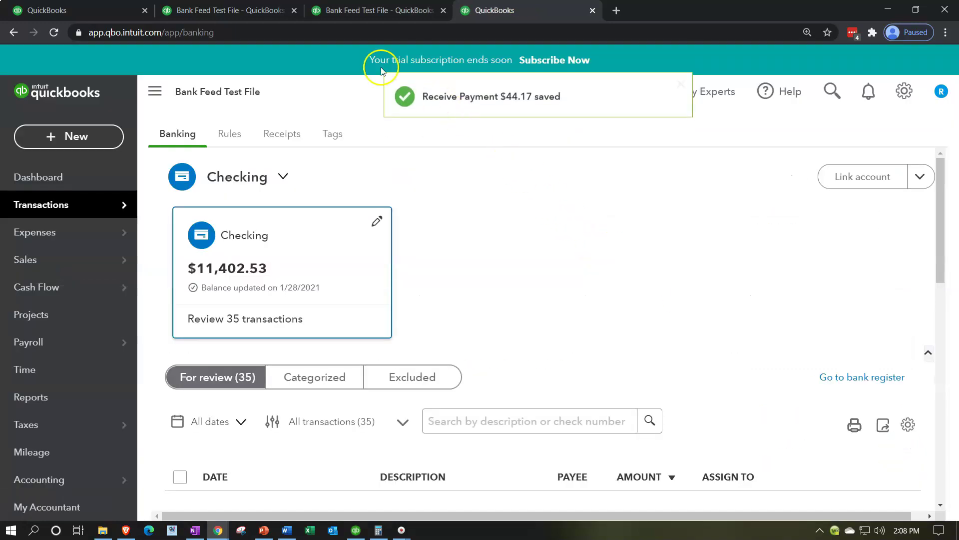
# Step: Rerun the Balance Sheet and inspect the 700.00 Accounts Receivable detail
pyautogui.click(250, 11)
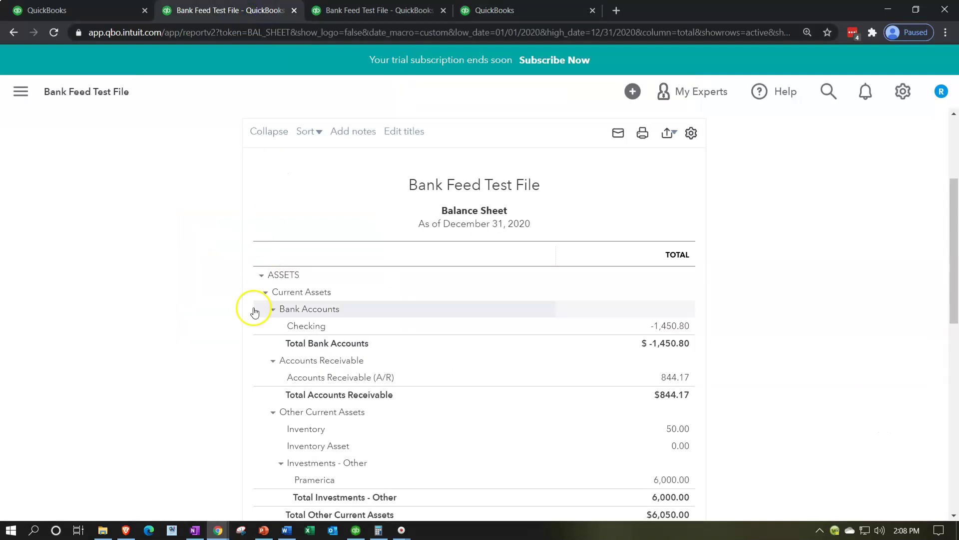
pyautogui.scroll(3, 464, 284)
pyautogui.click(618, 206)
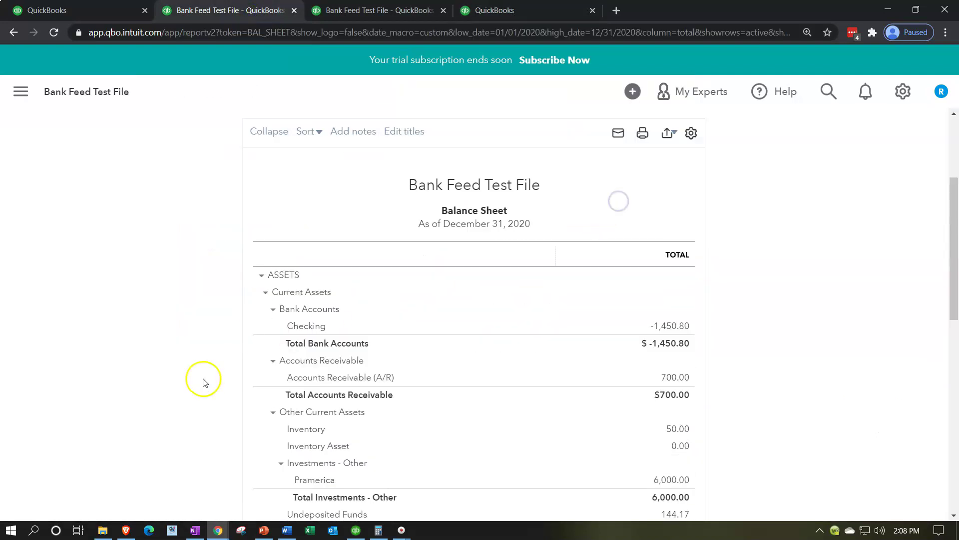
pyautogui.scroll(-1, 198, 370)
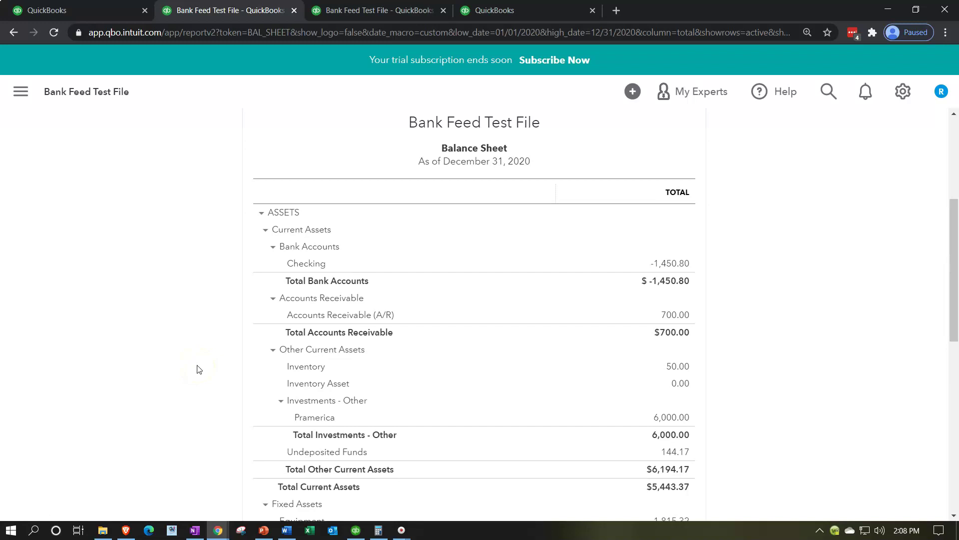
pyautogui.click(669, 314)
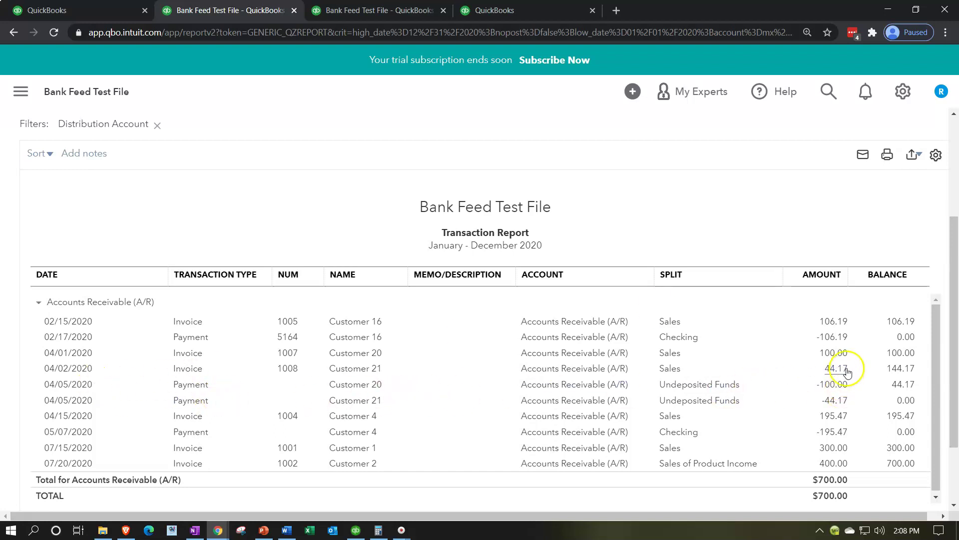
pyautogui.click(82, 116)
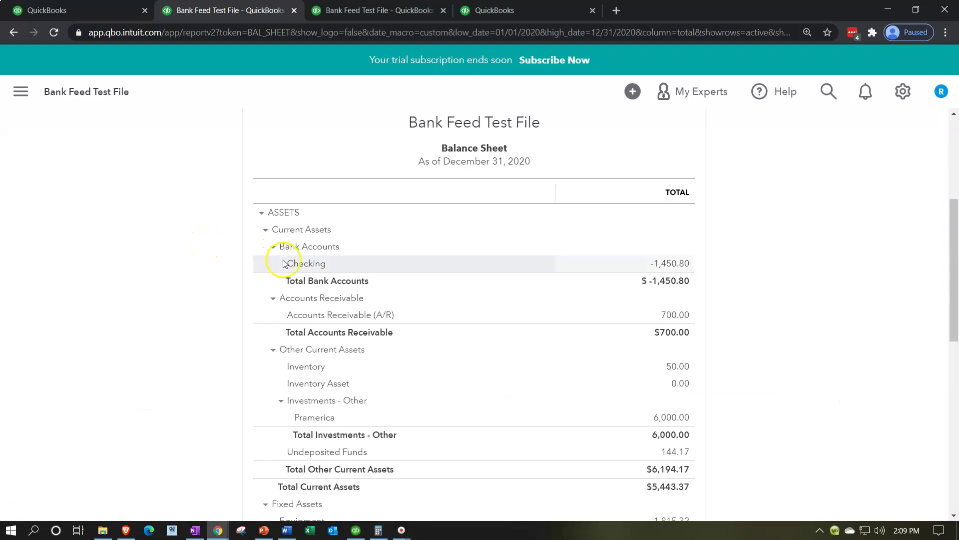
# Step: Inspect the transactions behind Undeposited Funds 144.17, then return to the Balance Sheet
pyautogui.scroll(-1, 267, 299)
pyautogui.scroll(-1, 267, 299)
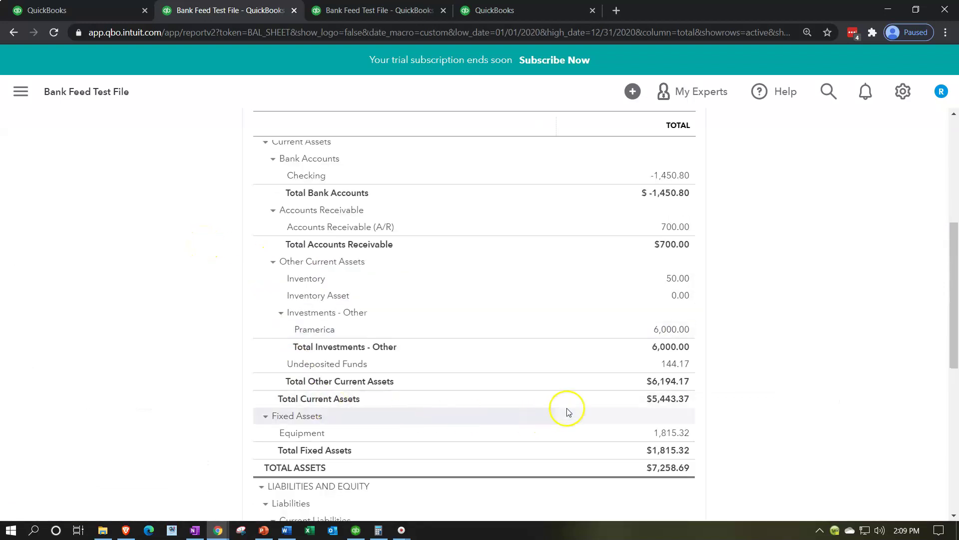
pyautogui.click(672, 365)
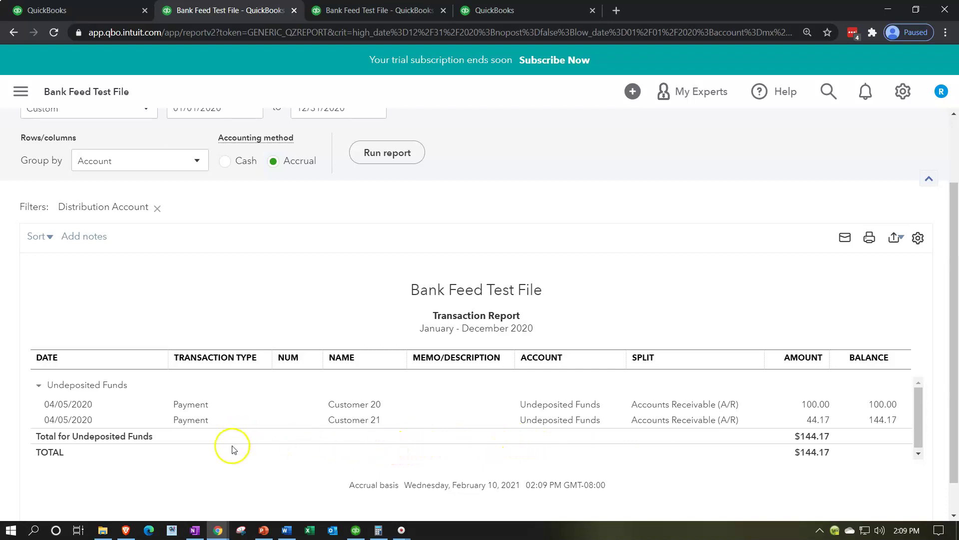
pyautogui.scroll(3, 231, 449)
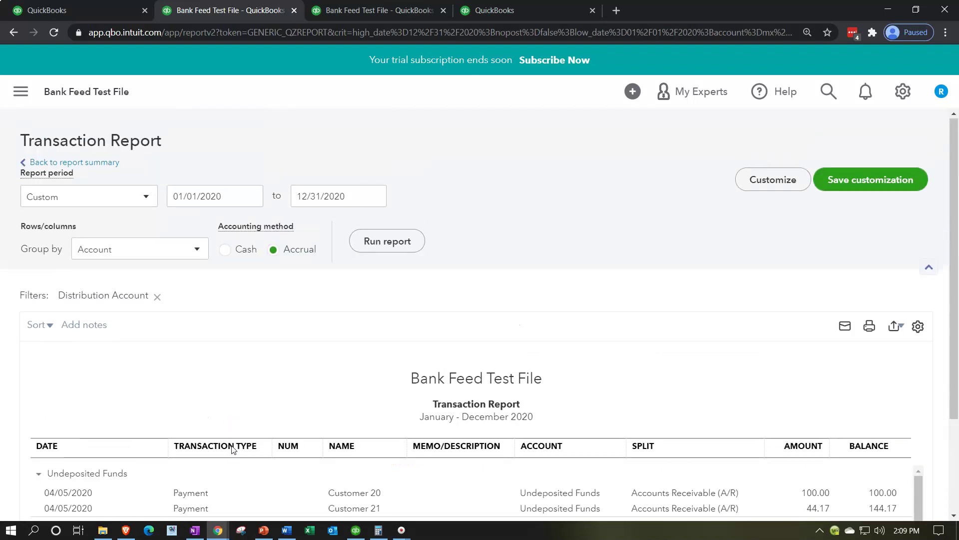
pyautogui.click(94, 164)
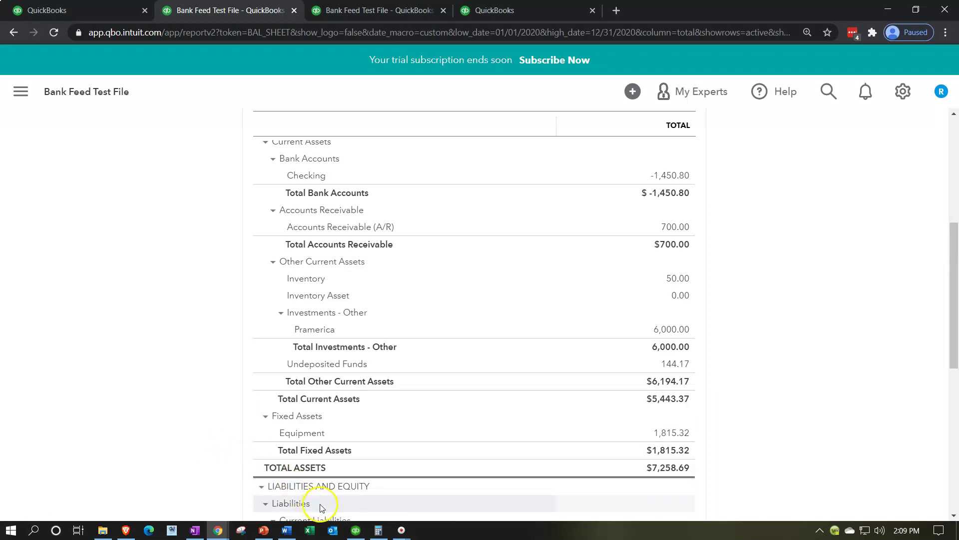
pyautogui.click(354, 532)
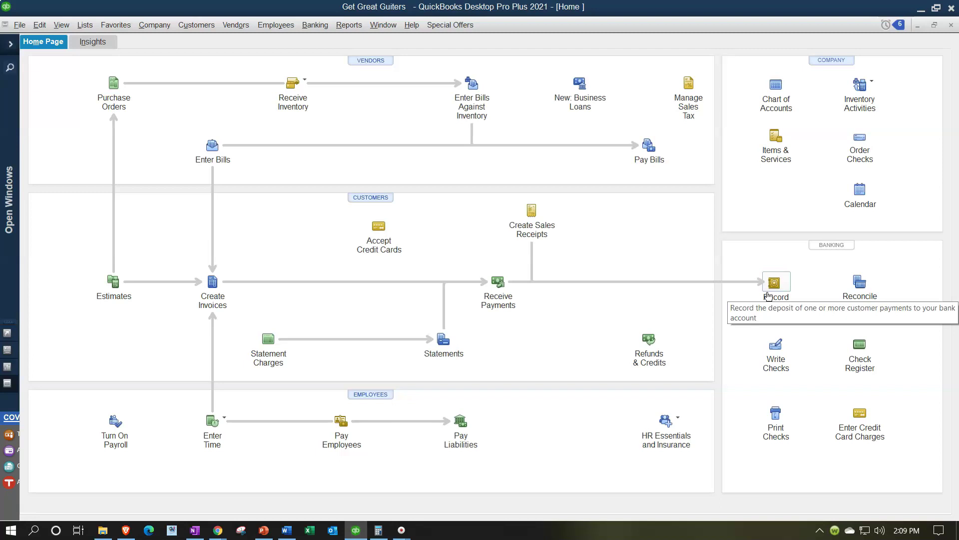
pyautogui.click(493, 376)
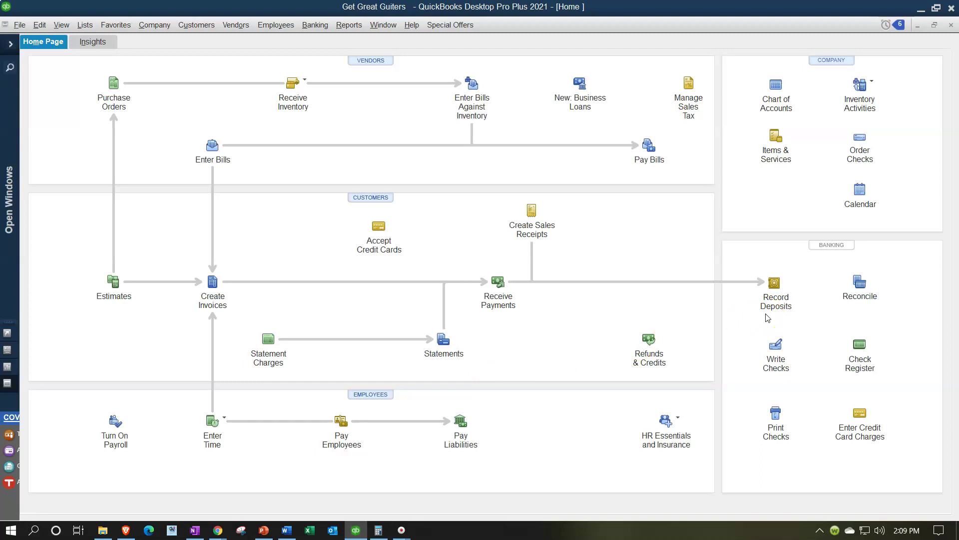
pyautogui.click(357, 531)
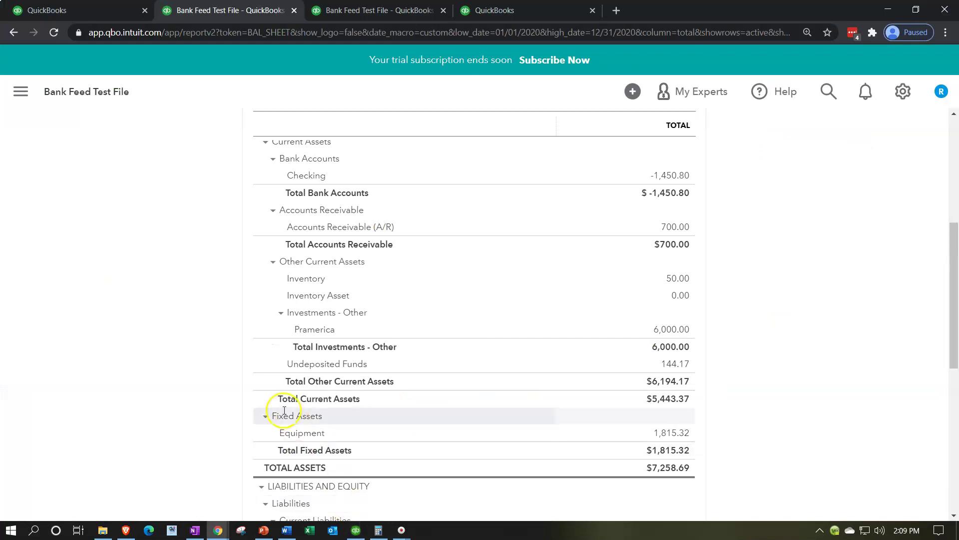
# Step: Start a new bank deposit into Checking dated 04/05/2020 listing the Customer 20 and 21 payments
pyautogui.click(497, 11)
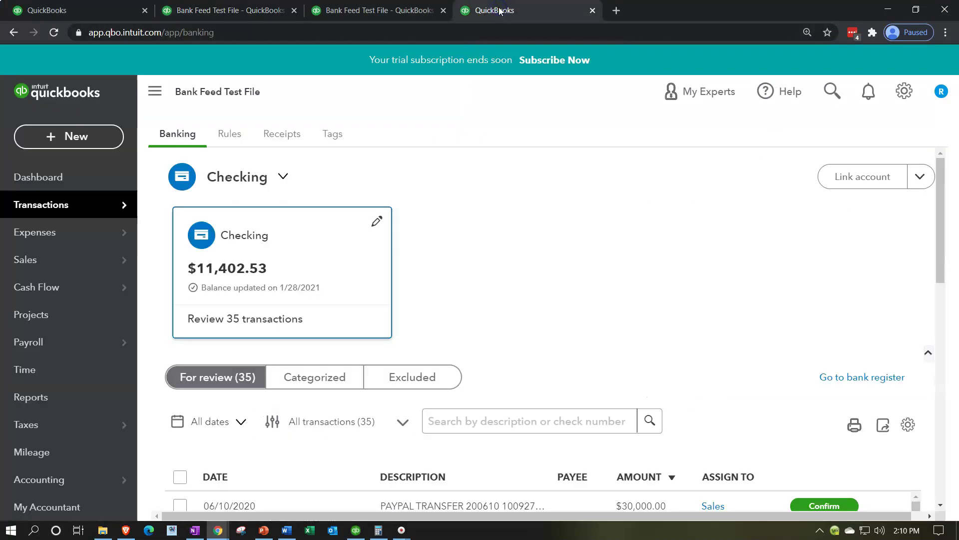
pyautogui.click(88, 142)
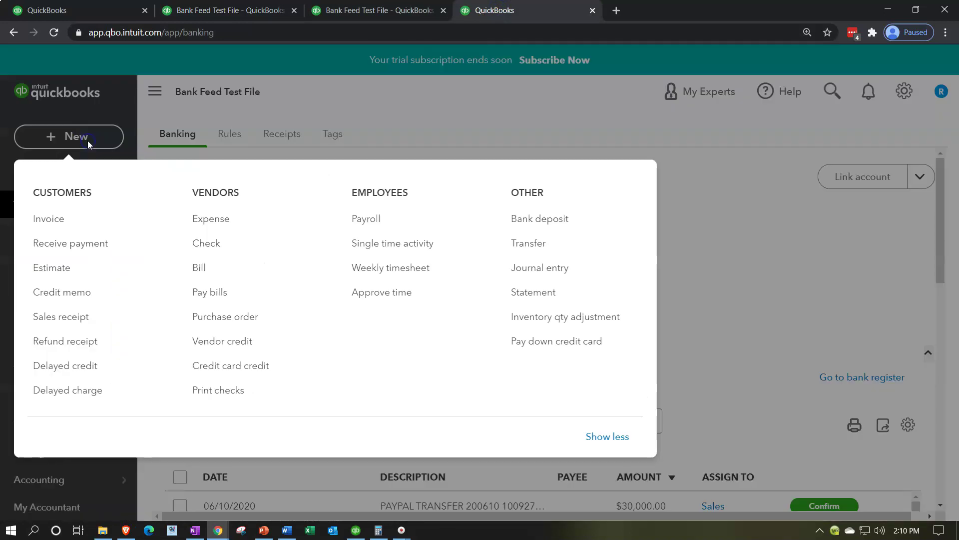
pyautogui.click(518, 220)
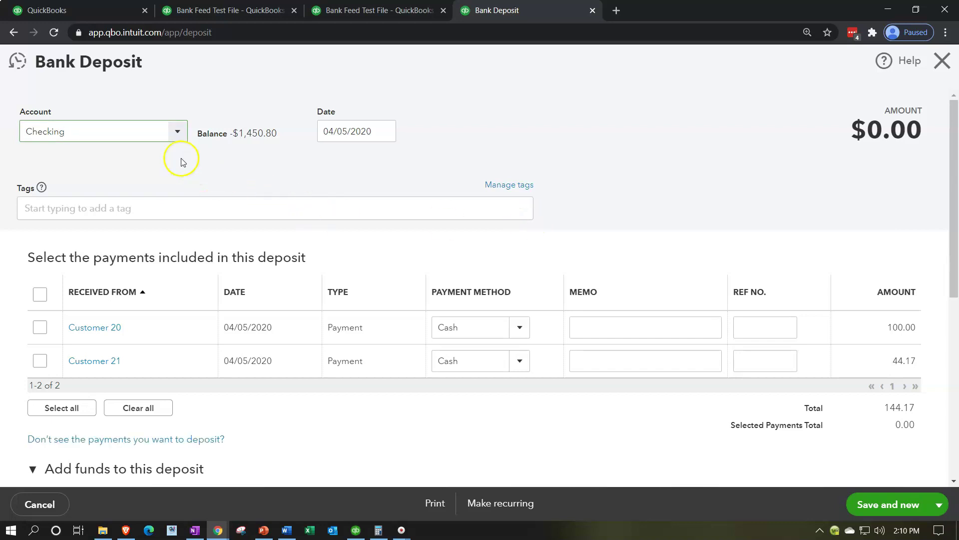
pyautogui.press('Tab')
pyautogui.press('Tab')
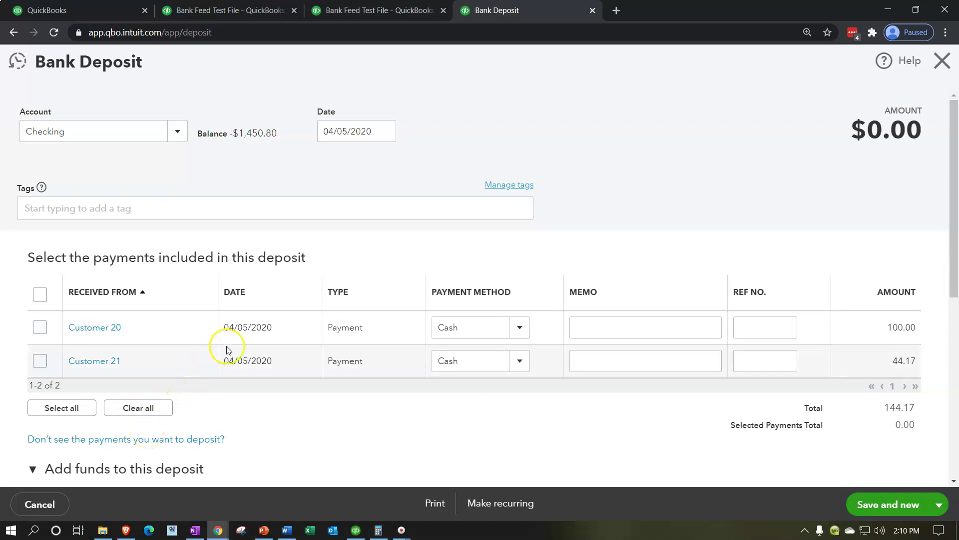
pyautogui.click(358, 532)
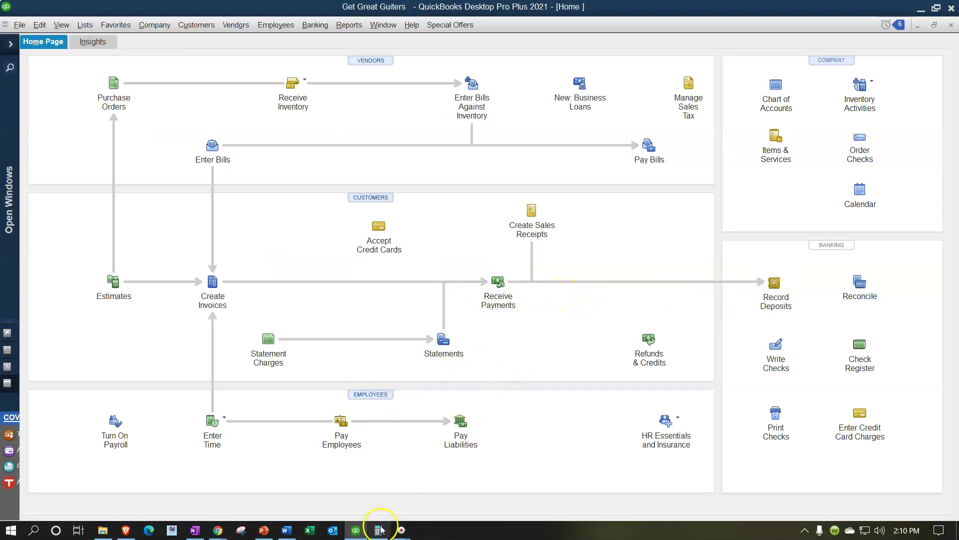
pyautogui.click(356, 530)
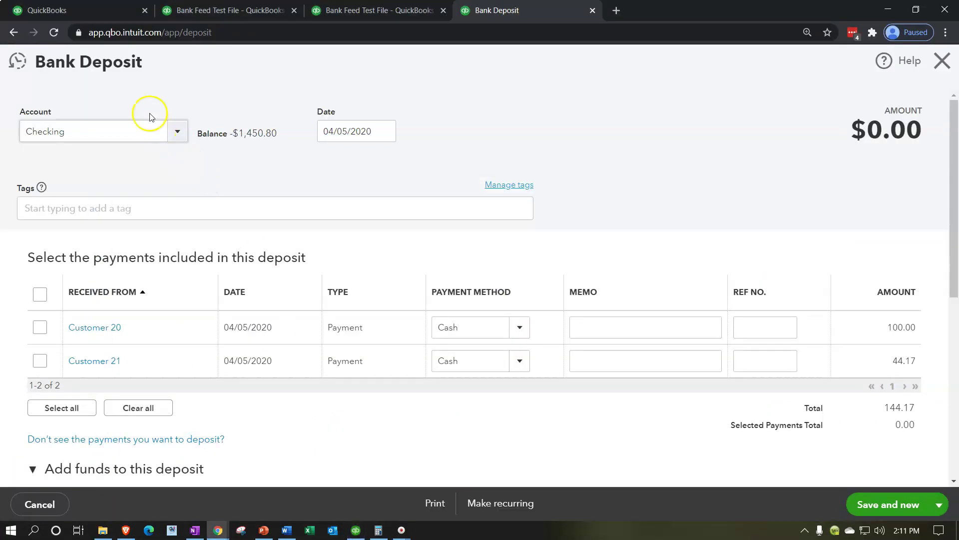
# Step: Search for matches to the 07/15/2020 $144.17 Stripe transfer, widening the From date to 01/16/2020
pyautogui.click(80, 11)
pyautogui.scroll(-6, 403, 318)
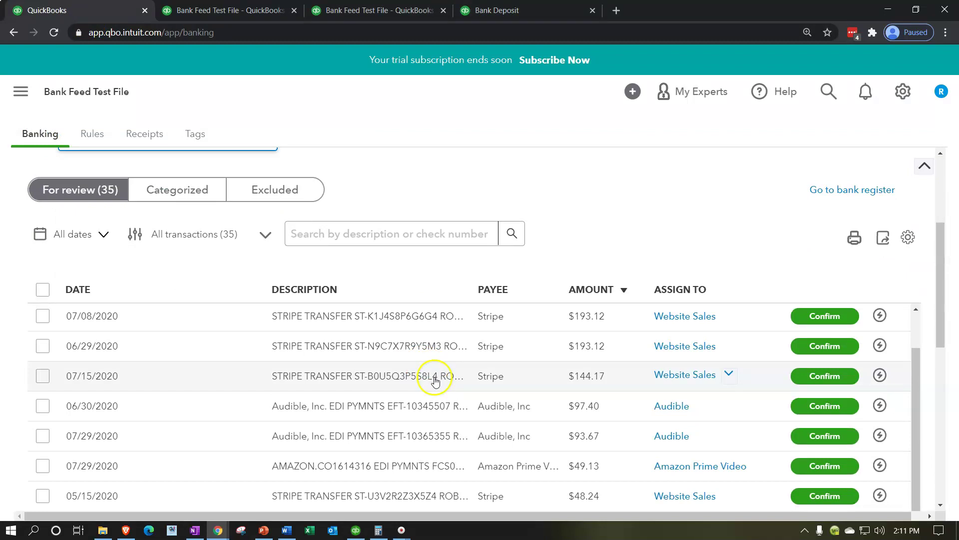
pyautogui.click(437, 378)
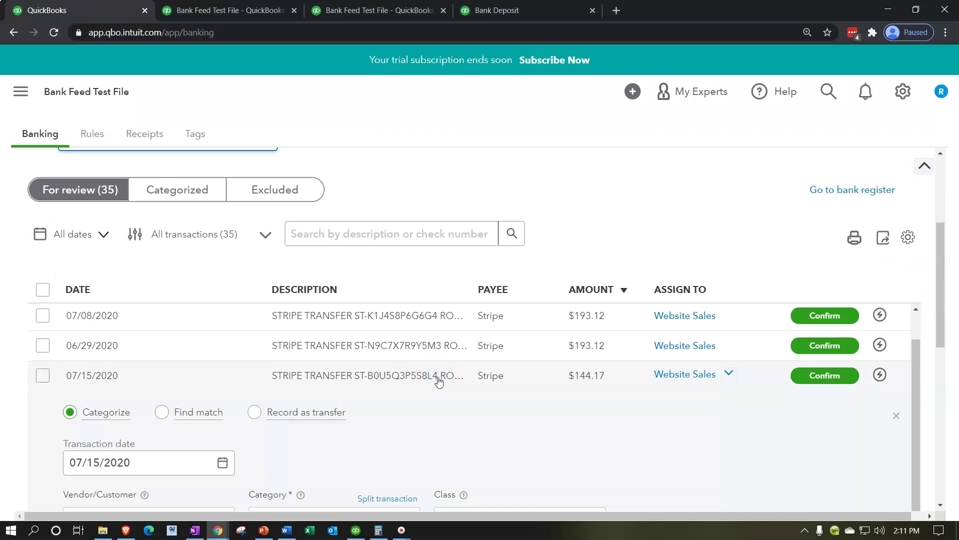
pyautogui.click(166, 351)
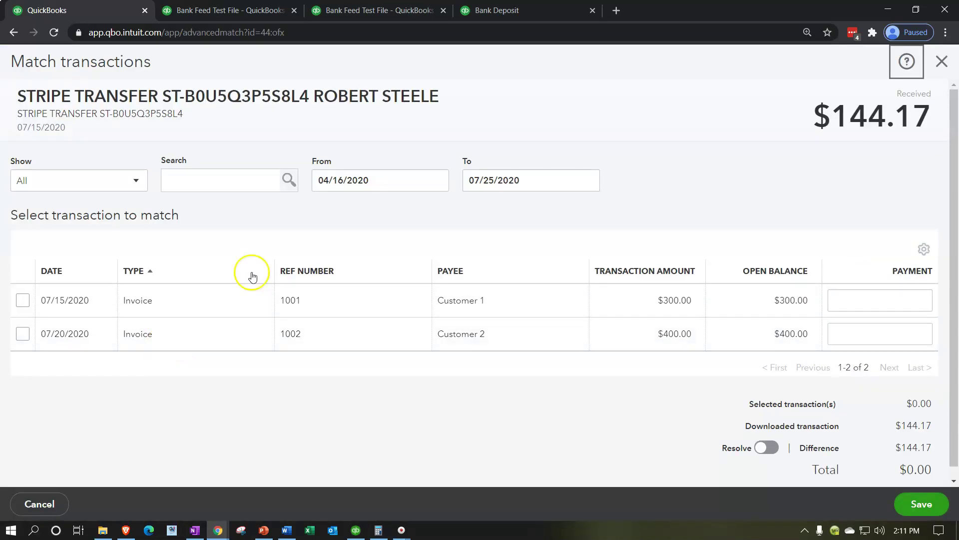
pyautogui.click(317, 185)
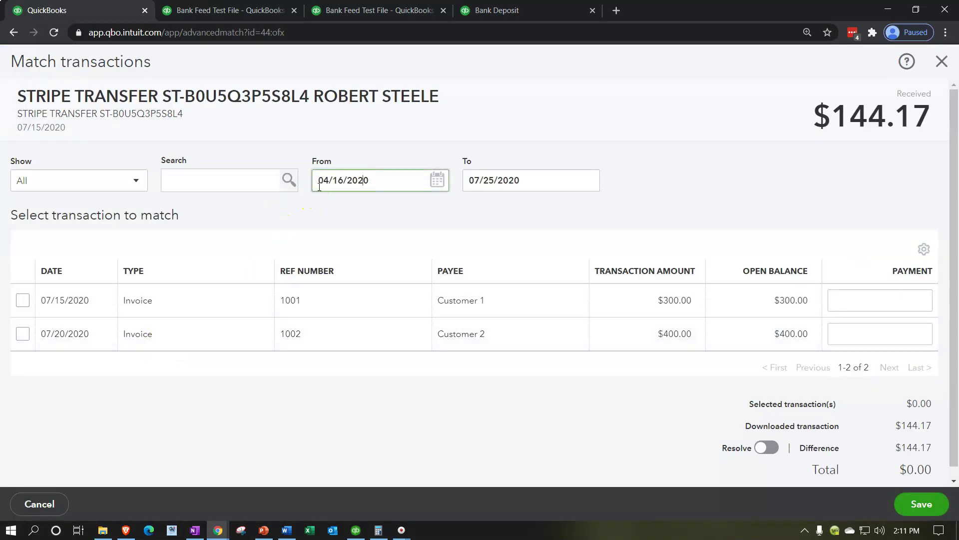
pyautogui.doubleClick(322, 180)
pyautogui.write('01')
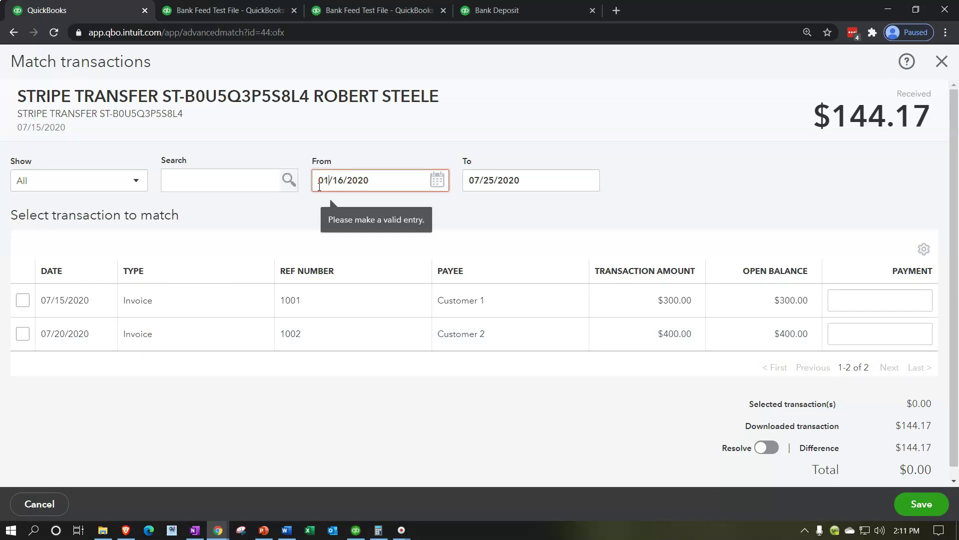
pyautogui.press('Tab')
# Step: Try ticking the Customer 21 $44.17 and Customer 20 $100.00 payments, then untick them and close the match view
pyautogui.scroll(-2, 441, 264)
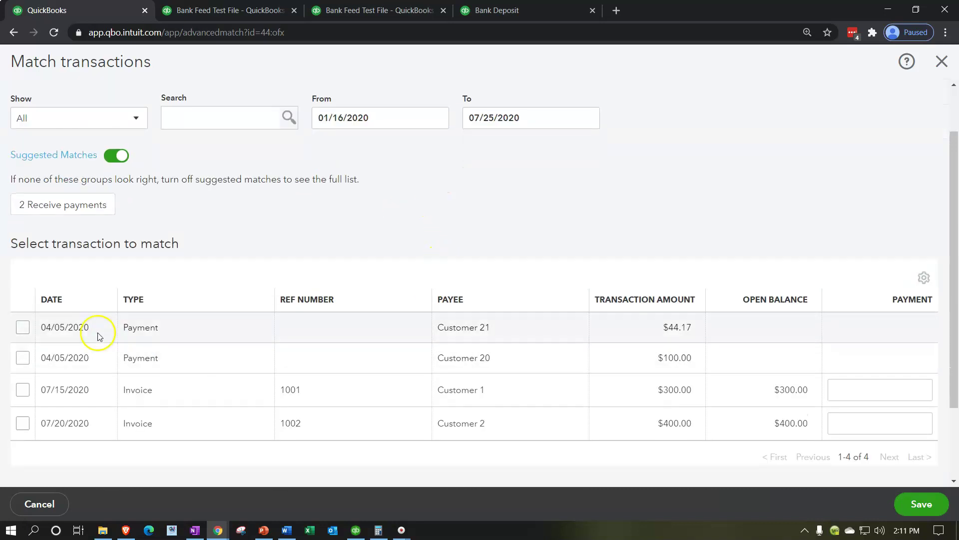
pyautogui.click(23, 328)
pyautogui.click(25, 359)
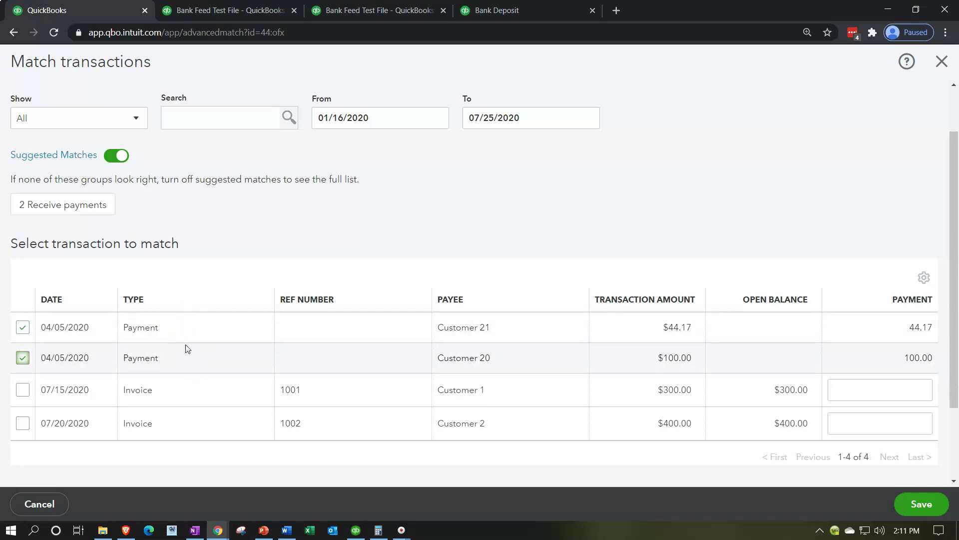
pyautogui.click(22, 328)
pyautogui.click(22, 357)
pyautogui.scroll(1, 294, 375)
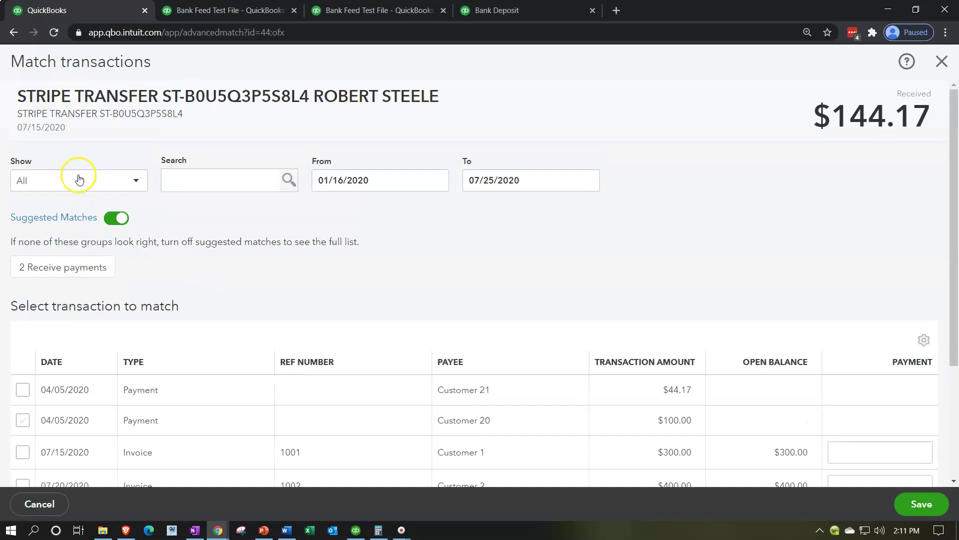
pyautogui.click(937, 71)
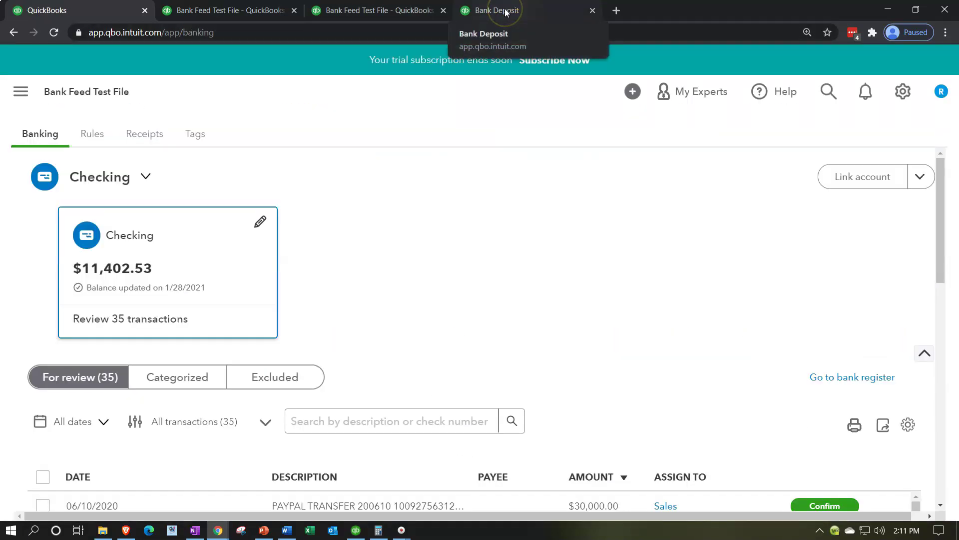
pyautogui.click(506, 13)
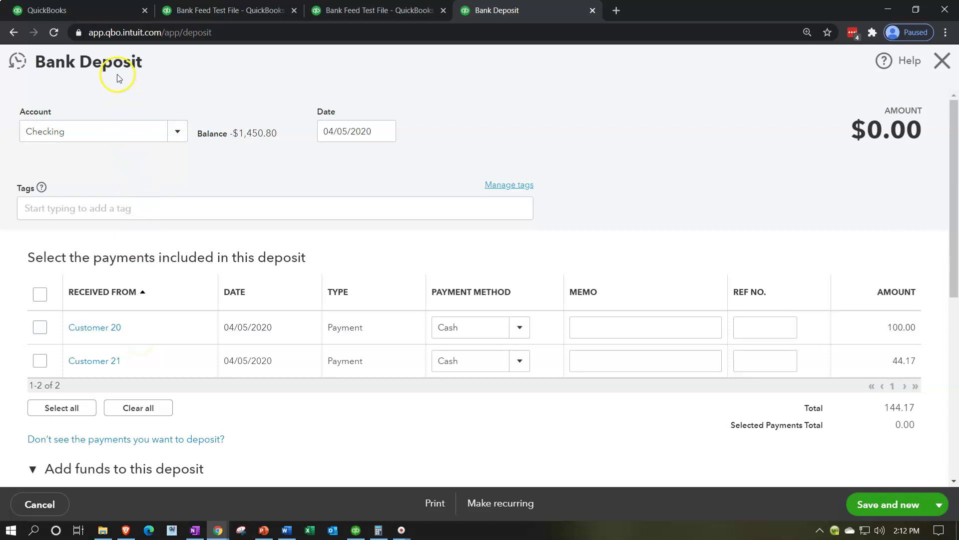
# Step: Include Customer 20's $100.00 and Customer 21's $44.17 payments in the deposit and save and close
pyautogui.click(40, 327)
pyautogui.click(40, 360)
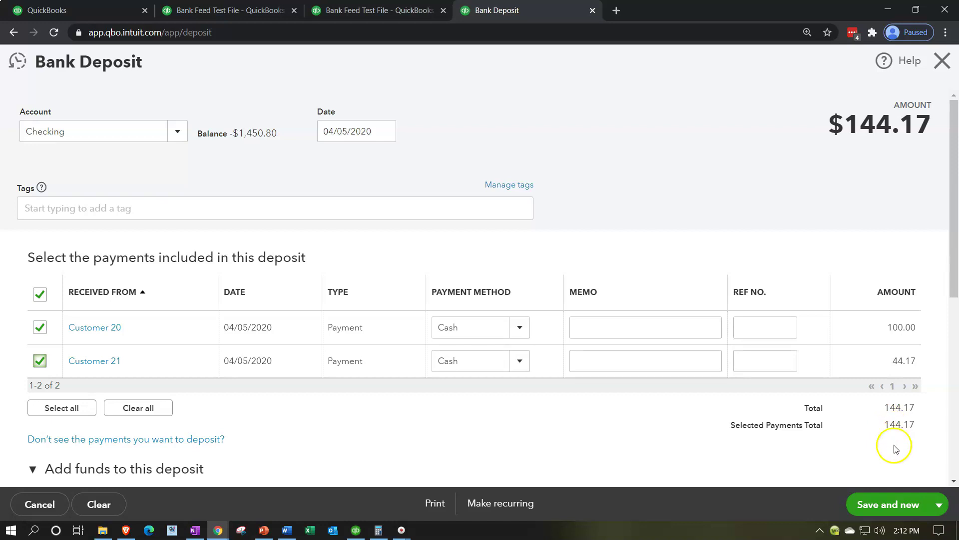
pyautogui.click(939, 505)
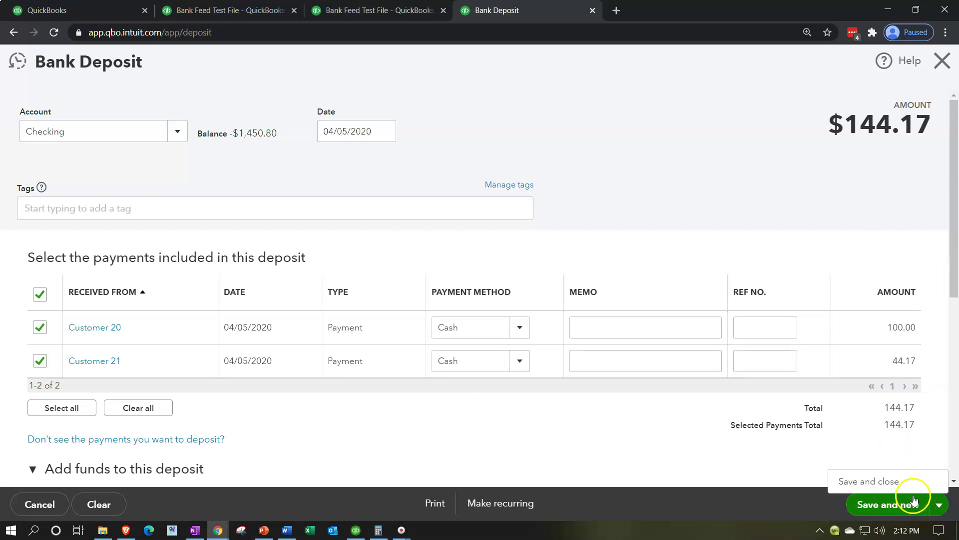
pyautogui.click(888, 481)
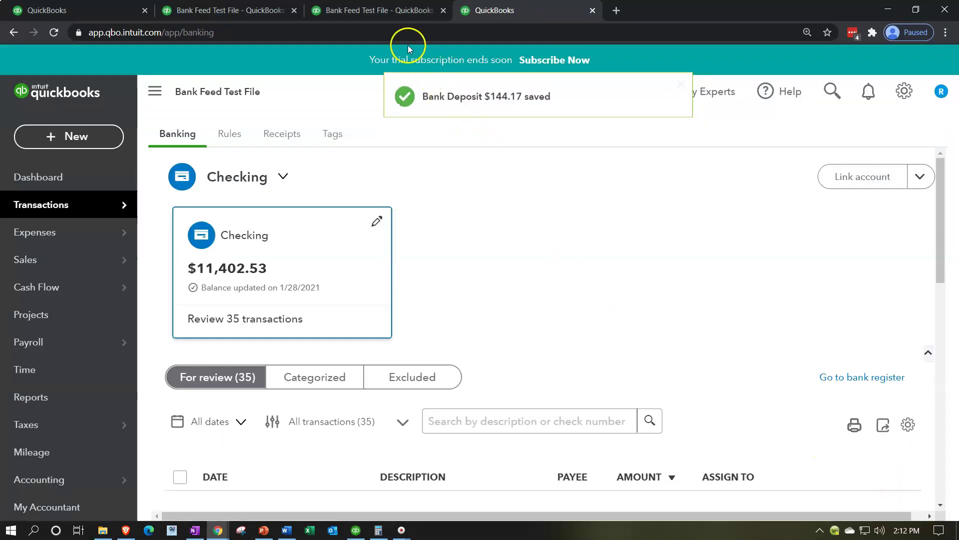
# Step: Rerun the Balance Sheet and confirm Undeposited Funds has dropped to 0.00
pyautogui.click(255, 10)
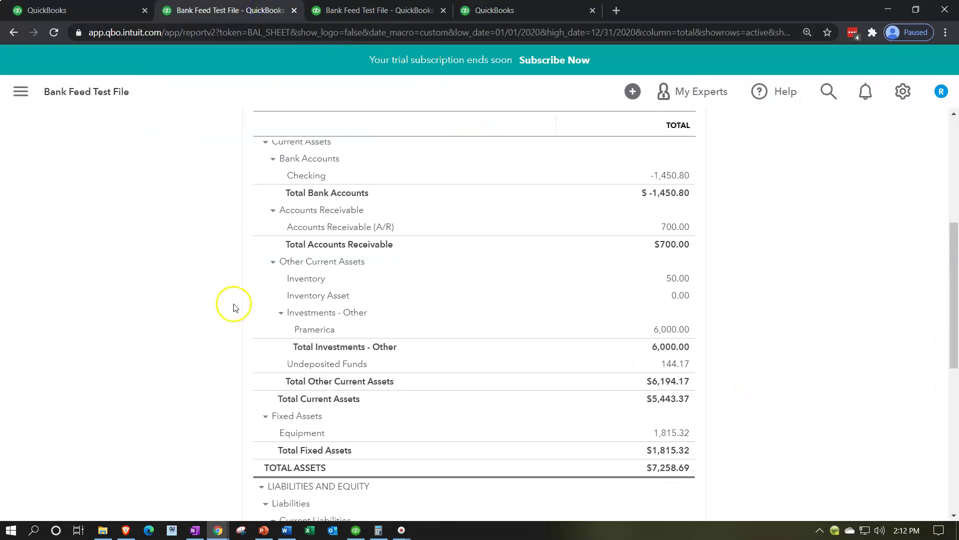
pyautogui.scroll(5, 235, 303)
pyautogui.click(619, 194)
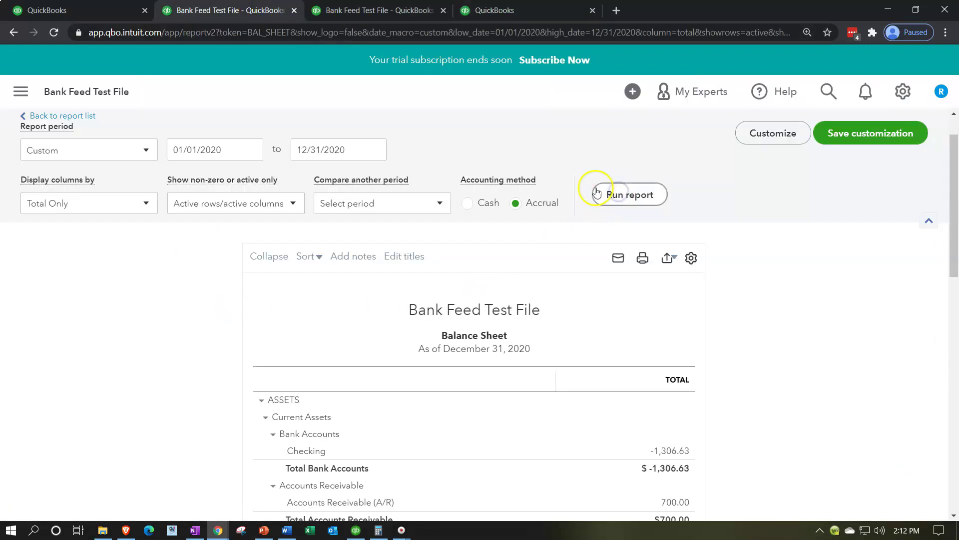
pyautogui.scroll(-3, 595, 188)
pyautogui.scroll(-3, 188, 456)
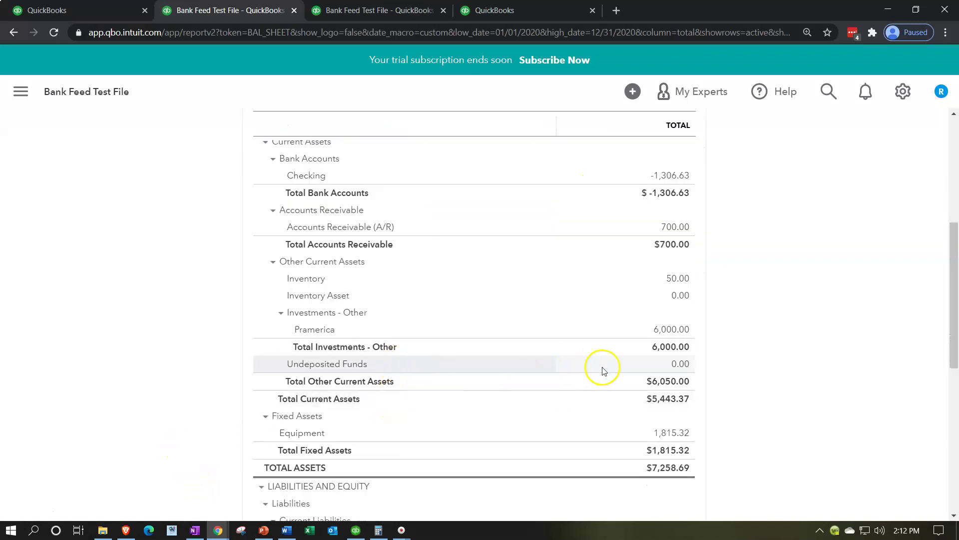
pyautogui.click(682, 365)
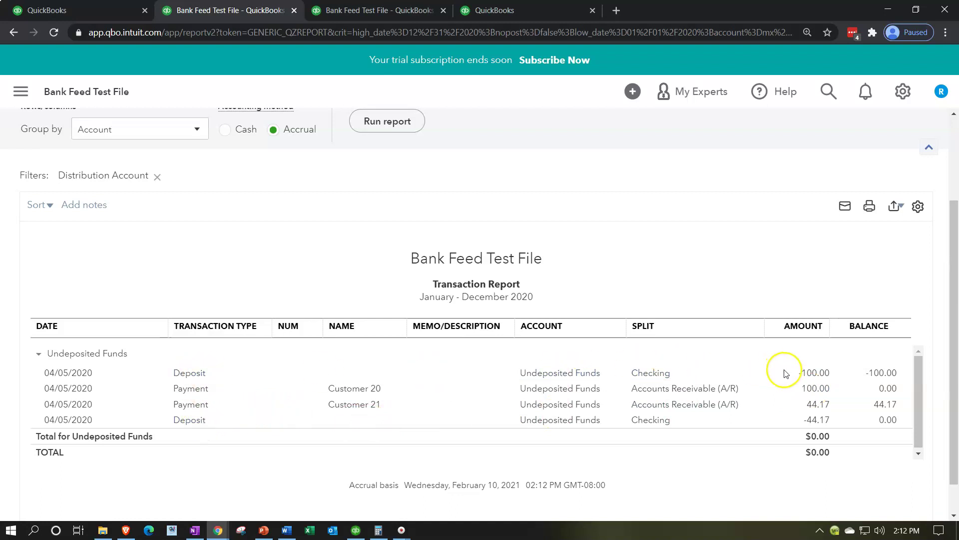
pyautogui.scroll(3, 114, 390)
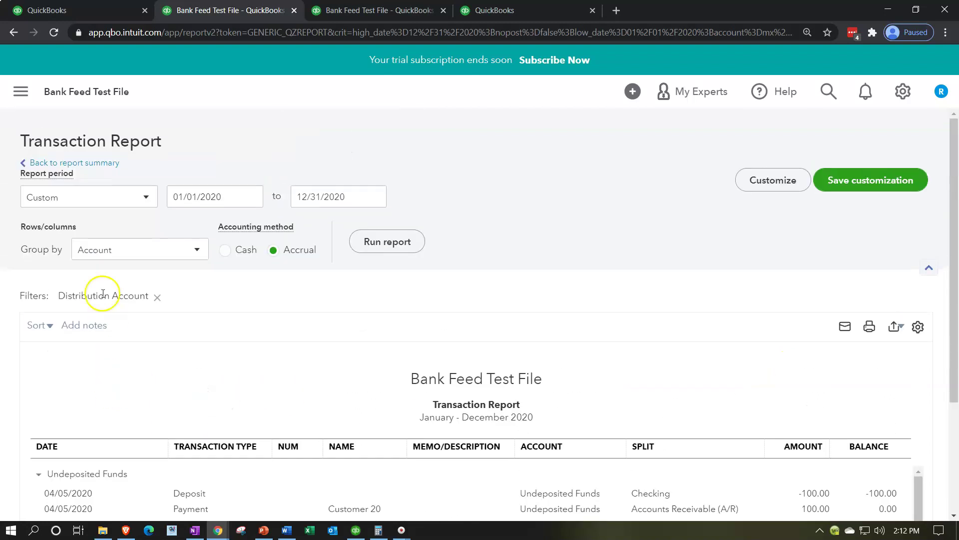
pyautogui.click(95, 163)
# Step: Open the Checking balance detail and examine the 04/05/2020 $144.17 deposit
pyautogui.scroll(-5, 95, 167)
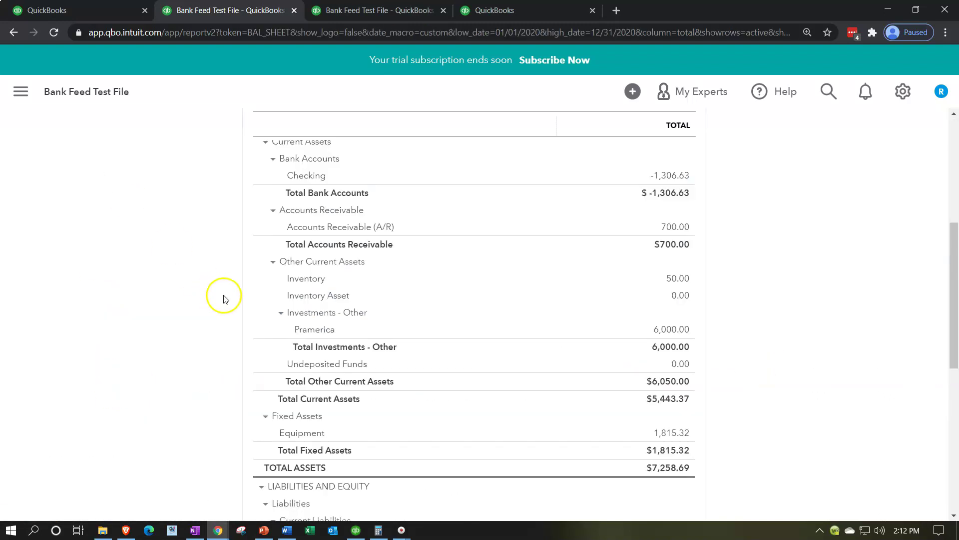
pyautogui.scroll(2, 223, 299)
pyautogui.click(670, 265)
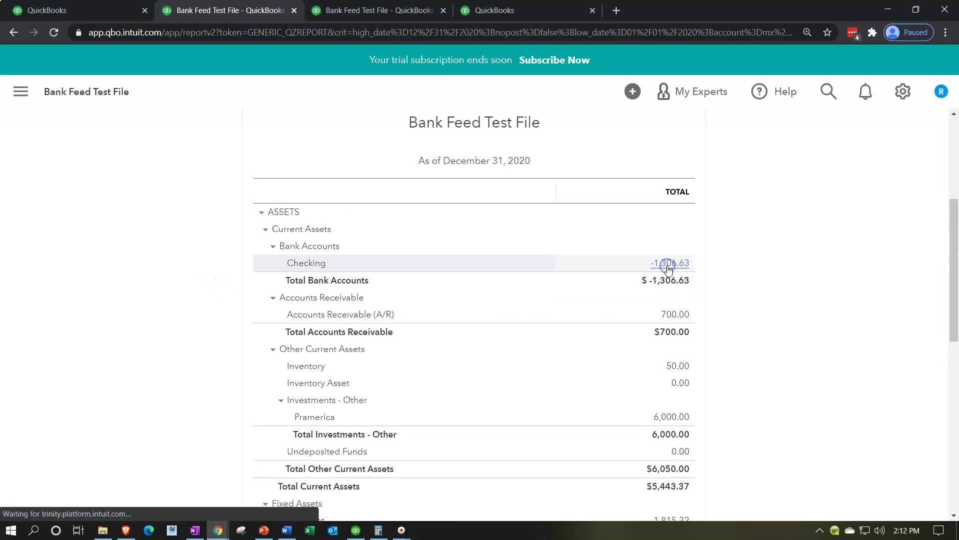
pyautogui.click(646, 317)
pyautogui.hotkey('ctrl', '0')
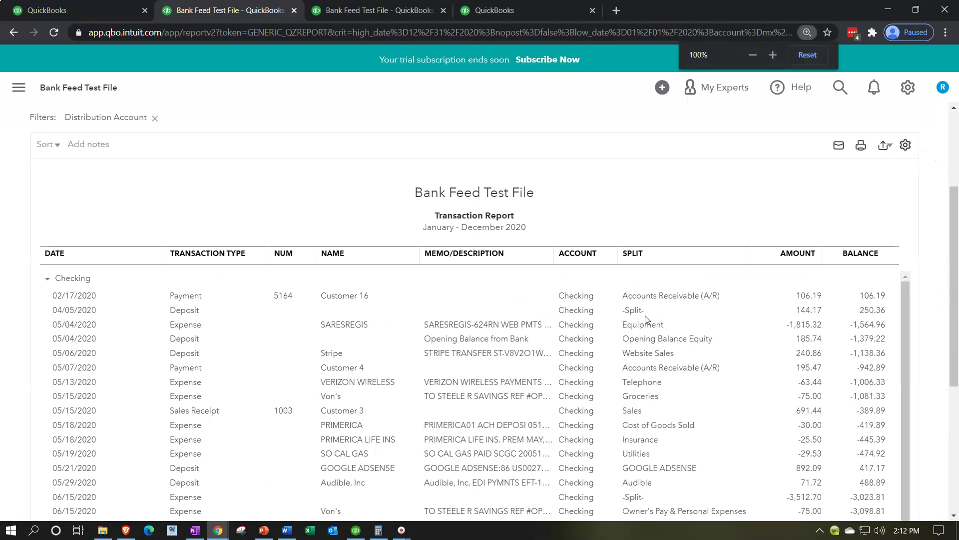
pyautogui.click(801, 315)
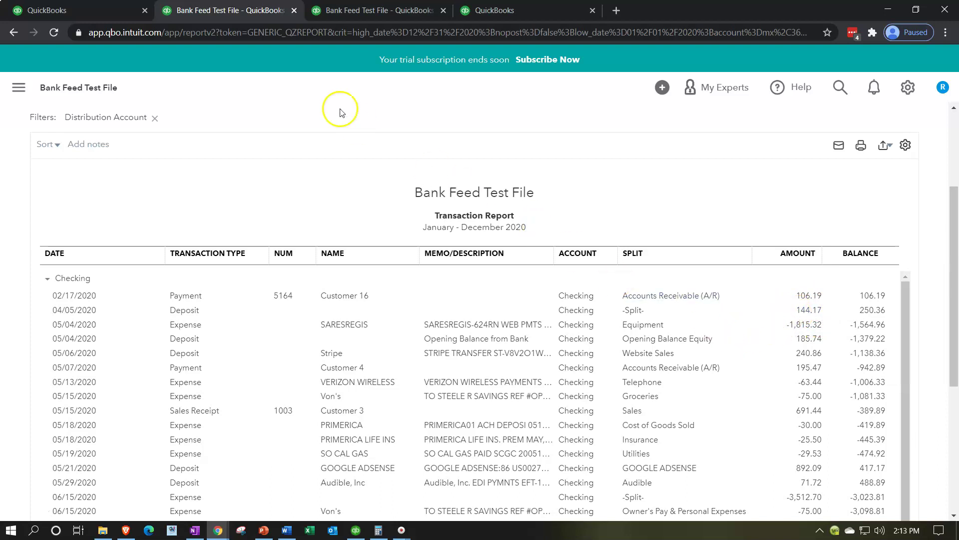
# Step: Return to the Checking bank feed and expand the 07/15/2020 Stripe $144.17 transaction
pyautogui.click(92, 14)
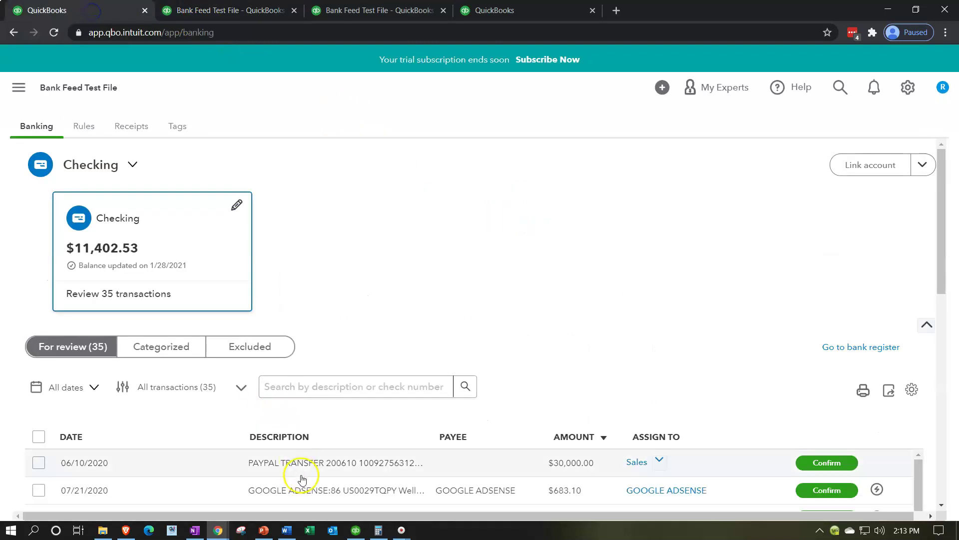
pyautogui.click(354, 532)
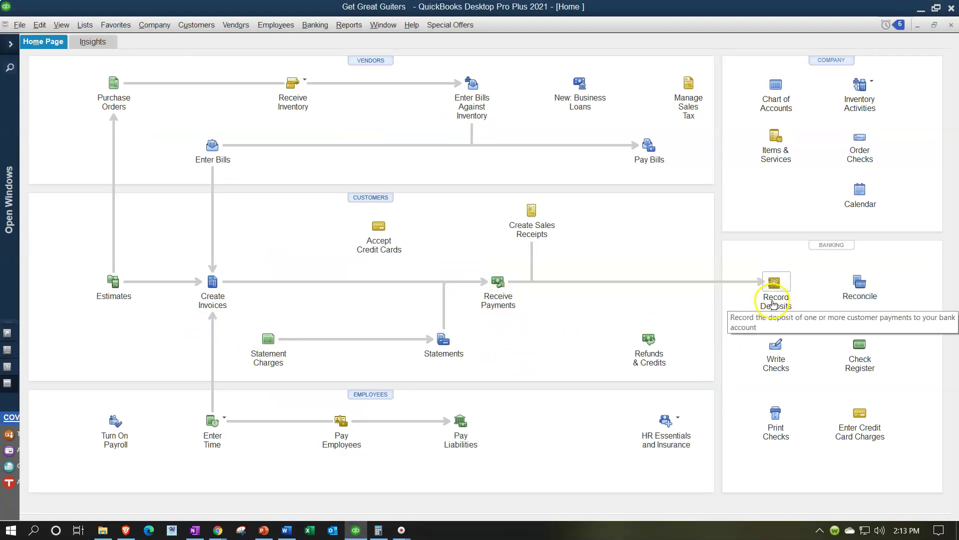
pyautogui.click(921, 10)
pyautogui.scroll(-3, 422, 311)
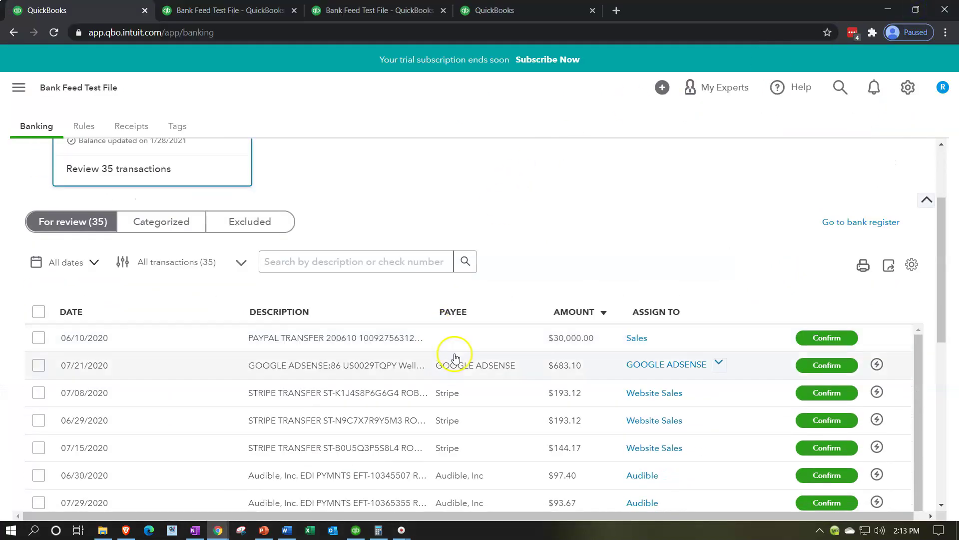
pyautogui.scroll(-1, 465, 380)
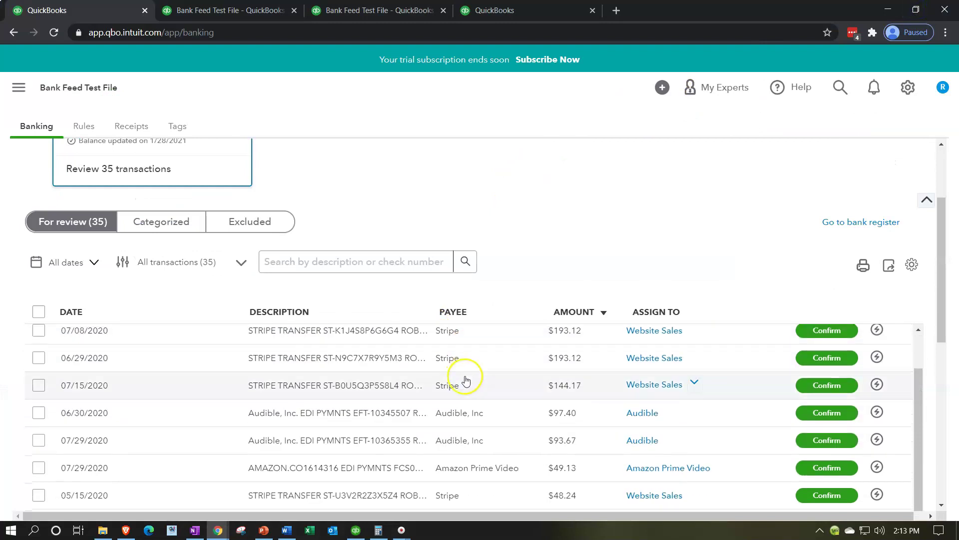
pyautogui.click(417, 395)
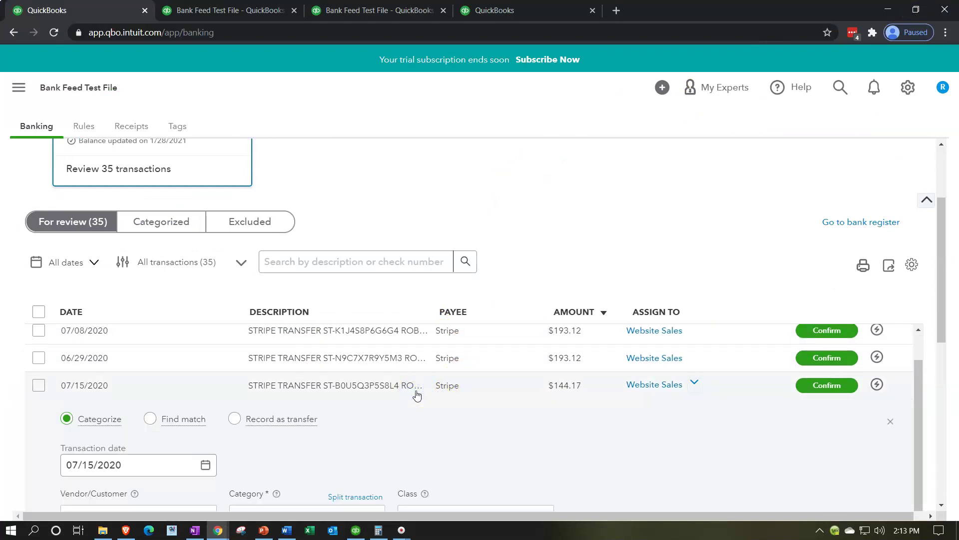
pyautogui.scroll(-1, 418, 395)
# Step: Search for a match to the Stripe $144.17 transaction, widening the From date to 01/16/2020
pyautogui.click(151, 356)
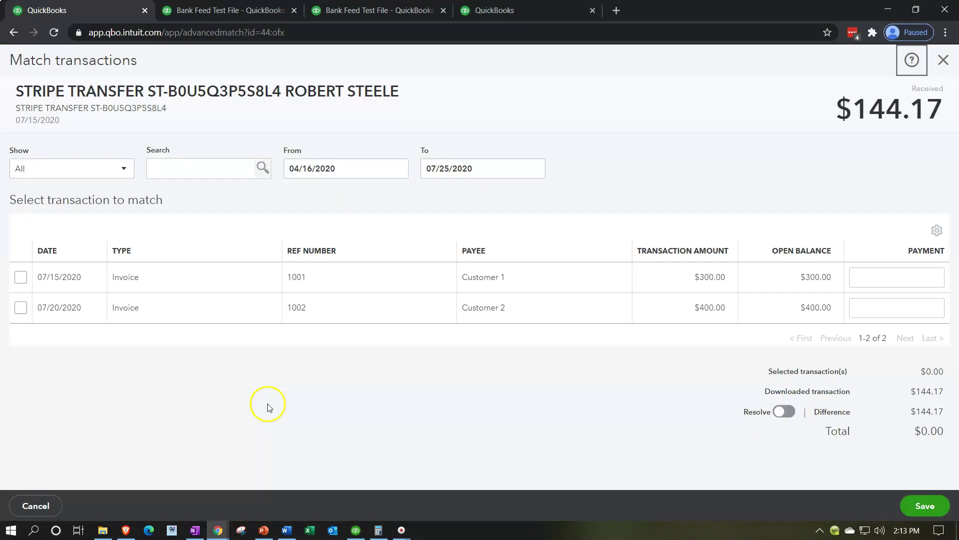
pyautogui.click(306, 173)
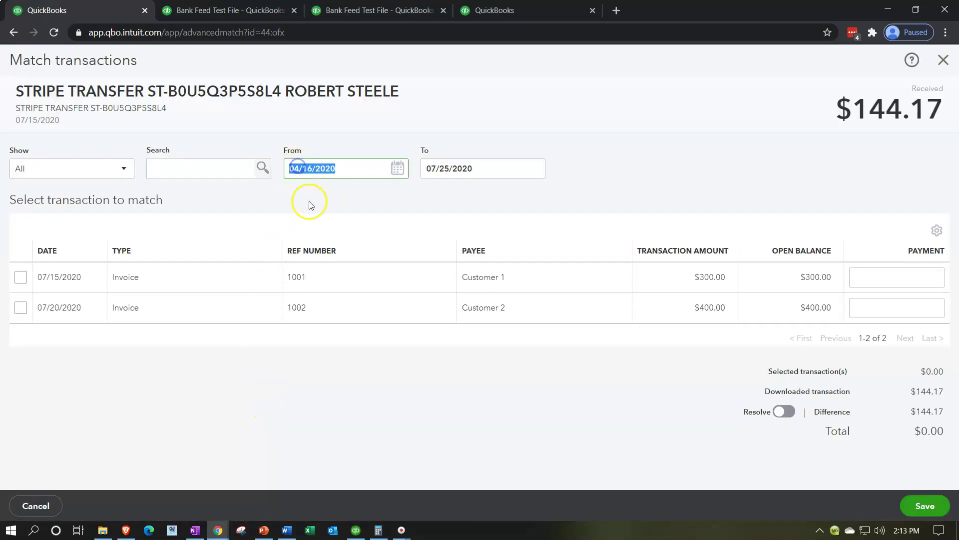
pyautogui.press('Home')
pyautogui.press('BackSpace')
pyautogui.press('BackSpace')
pyautogui.write('01')
pyautogui.press('Tab')
# Step: Match the Stripe transaction to the 04/05/2020 $144.17 deposit and save it
pyautogui.click(409, 274)
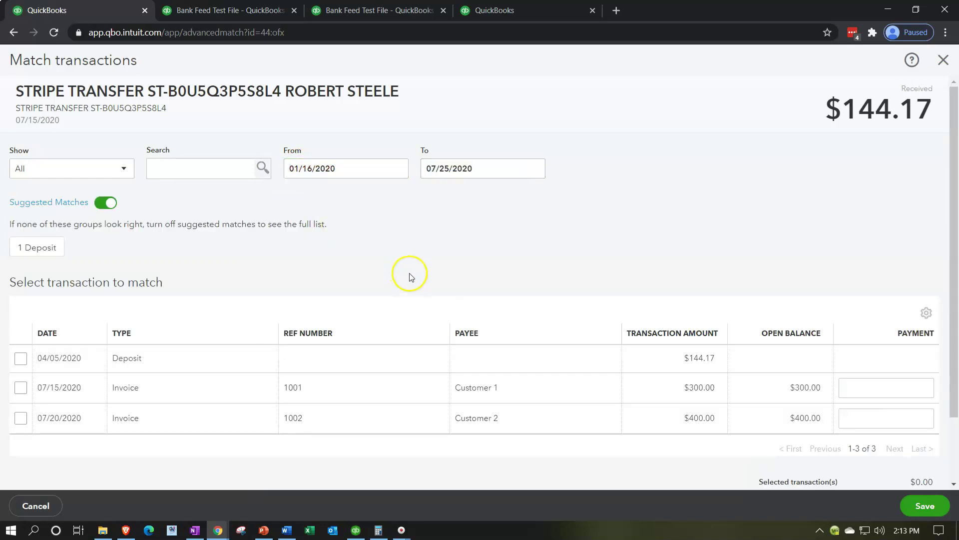
pyautogui.click(672, 365)
pyautogui.click(20, 358)
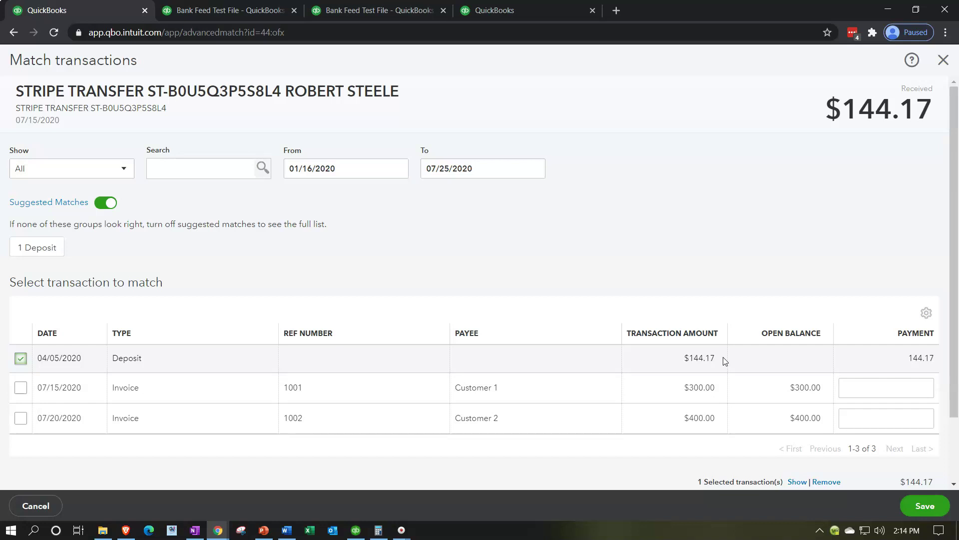
pyautogui.scroll(-2, 725, 361)
pyautogui.click(924, 504)
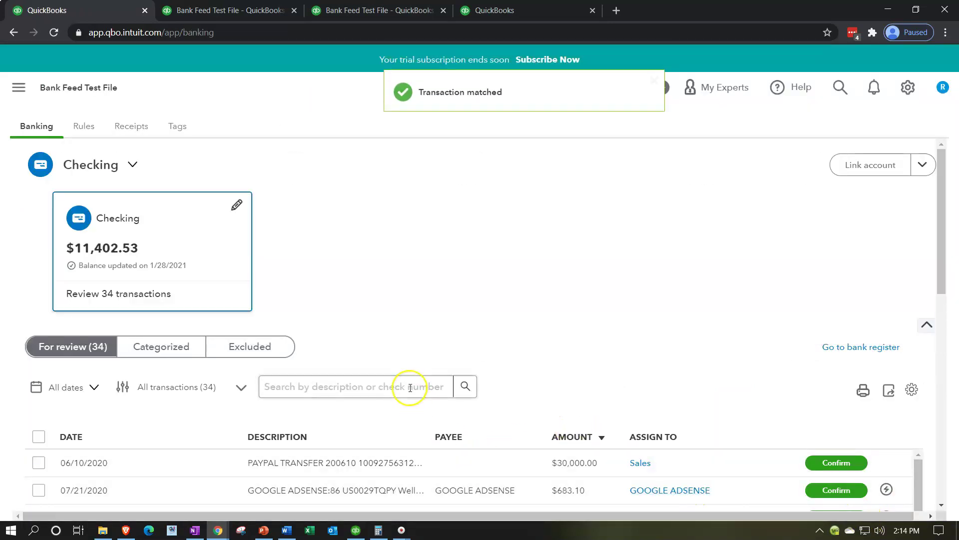
# Step: View the Checking transaction report, then switch to QuickBooks Desktop and start Record Deposits
pyautogui.scroll(-3, 411, 388)
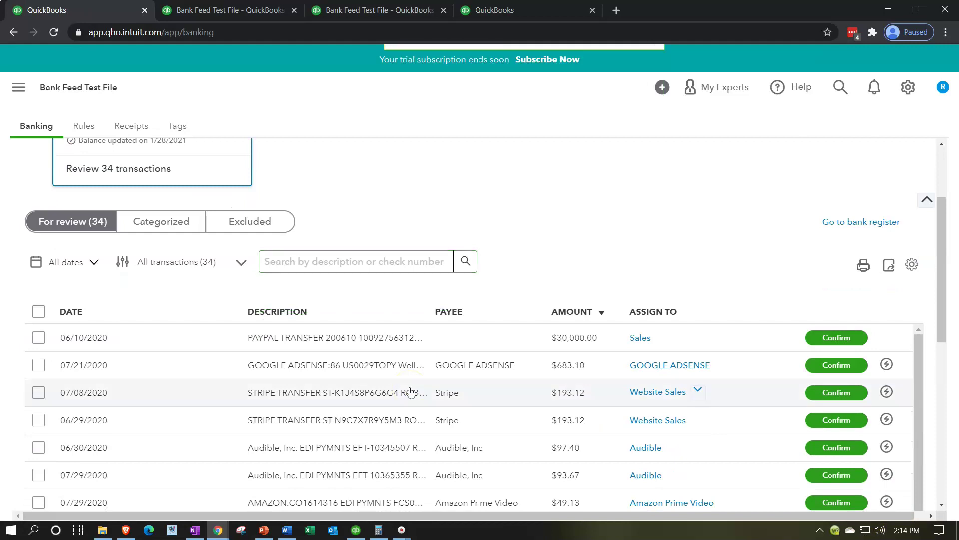
pyautogui.click(258, 11)
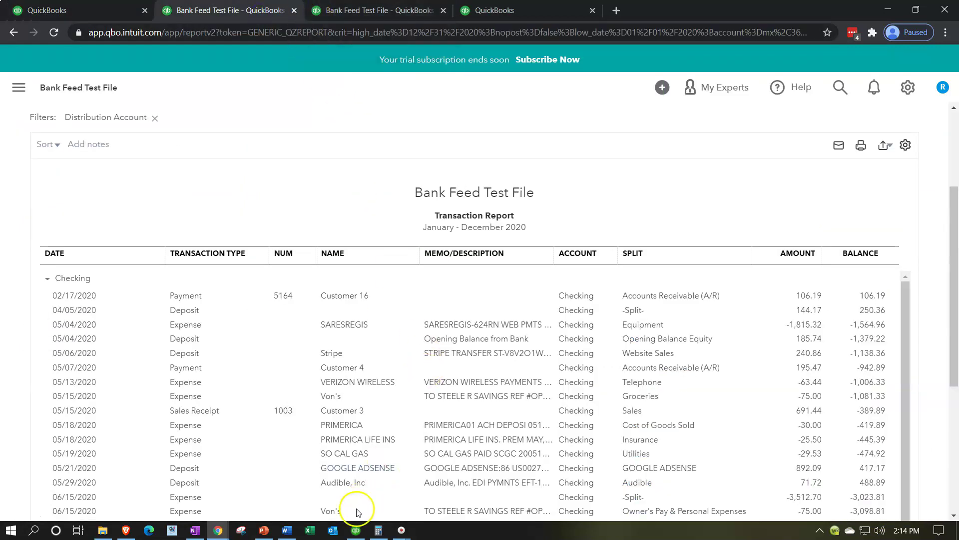
pyautogui.click(355, 530)
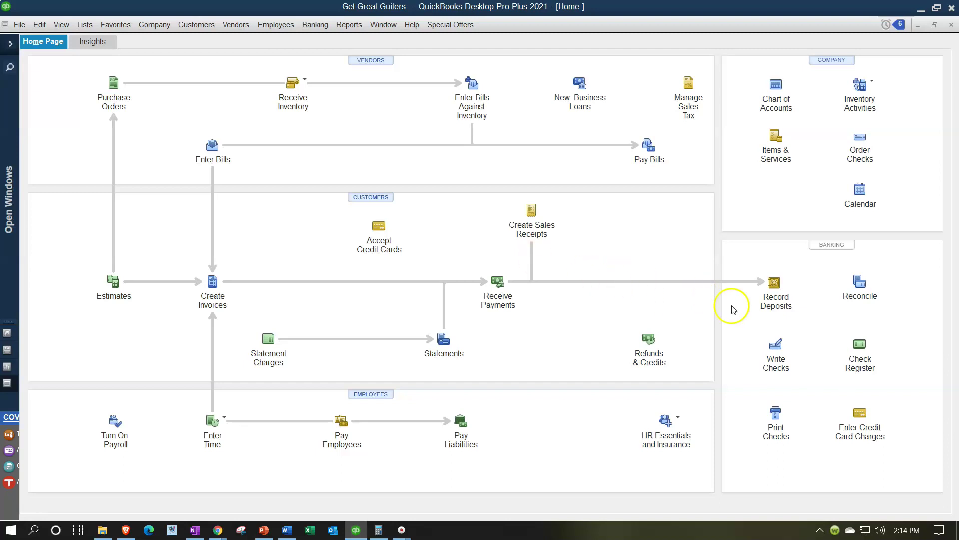
pyautogui.click(767, 300)
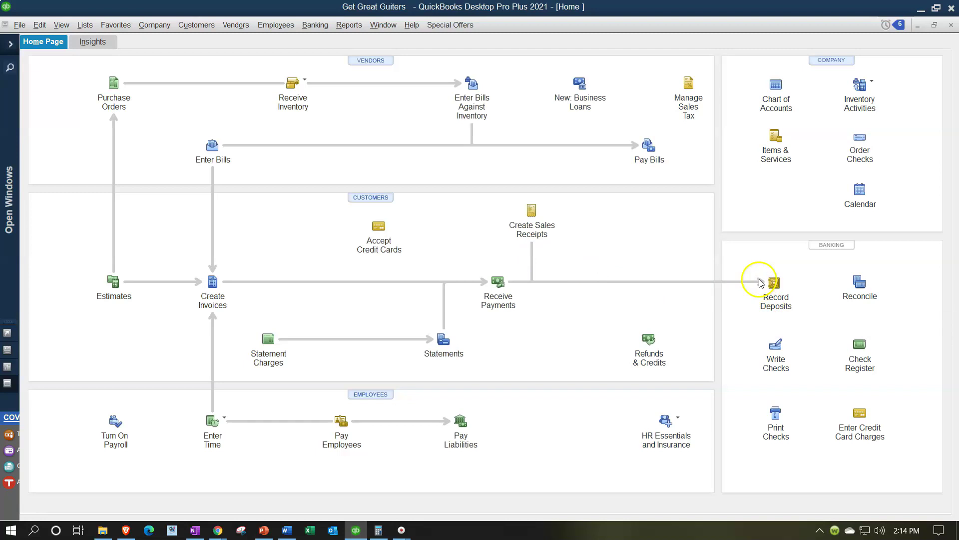